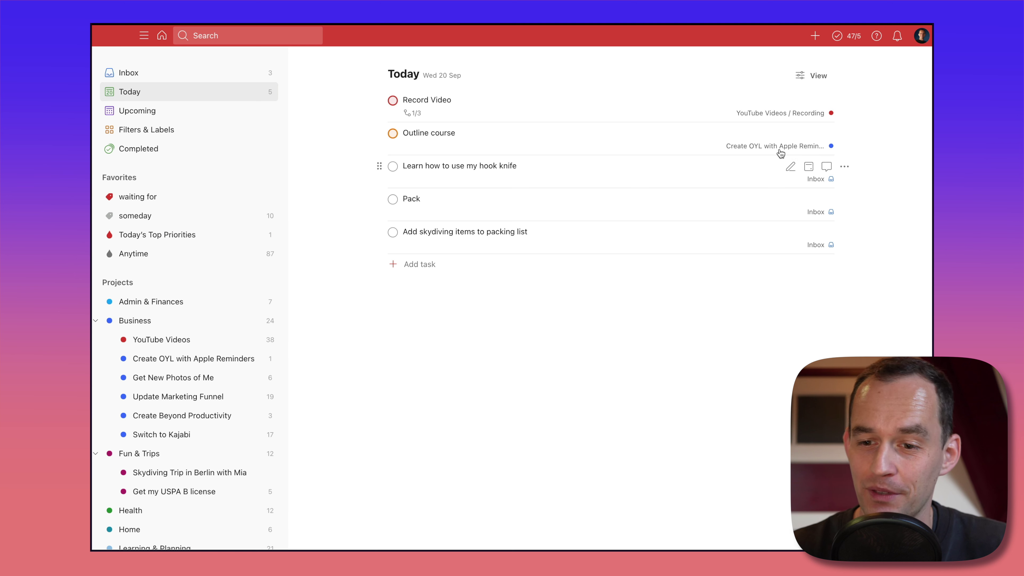
- Open Todoist's settings from the profile menu and view the Advanced section
{"action": "left_click", "coordinate": [921, 38]}
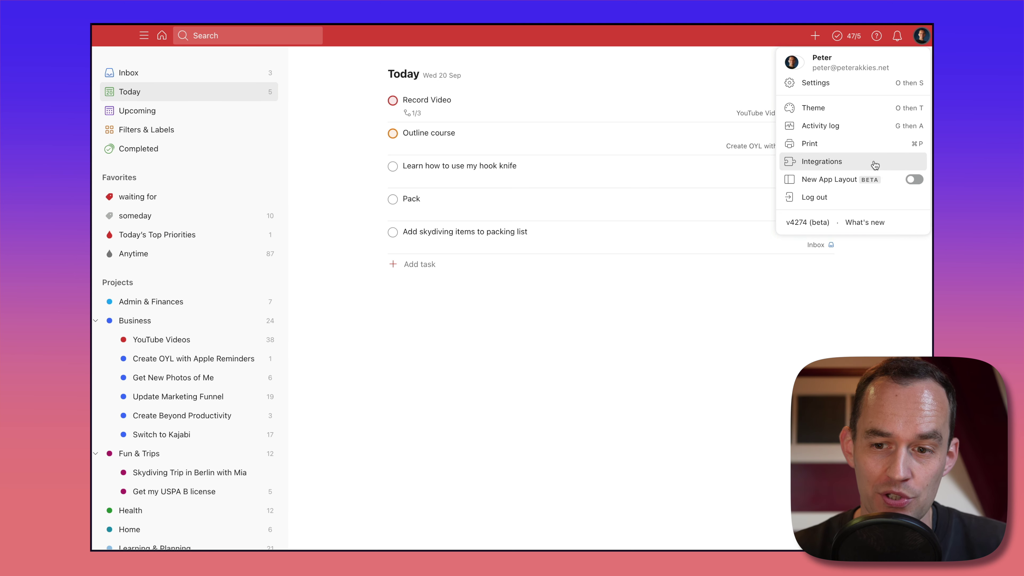
{"action": "left_click", "coordinate": [831, 85]}
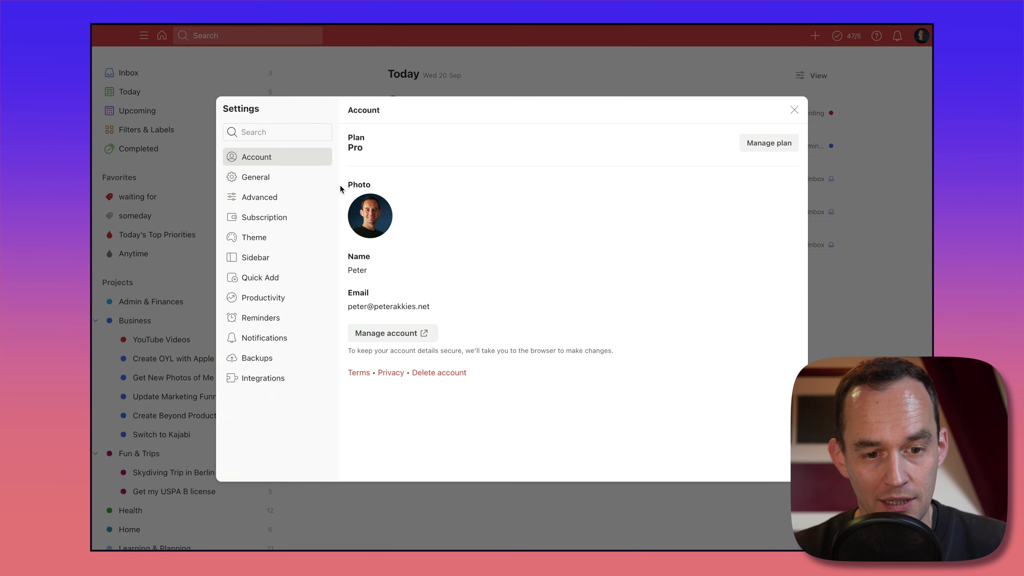
{"action": "left_click", "coordinate": [287, 199]}
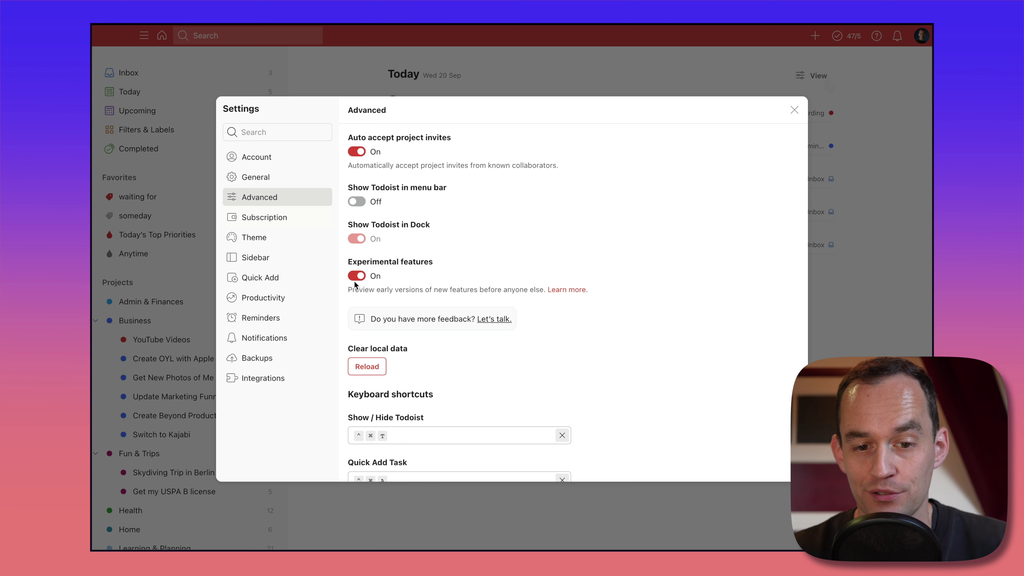
- Close Settings, enable New App Layout, and collapse then re-expand the sidebar
{"action": "left_click", "coordinate": [793, 109]}
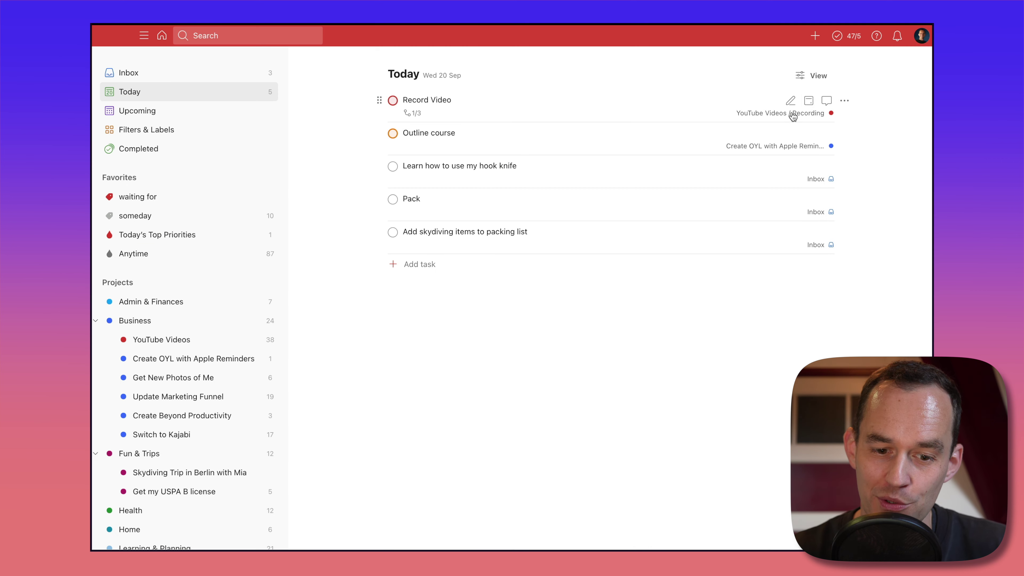
{"action": "left_click", "coordinate": [922, 41]}
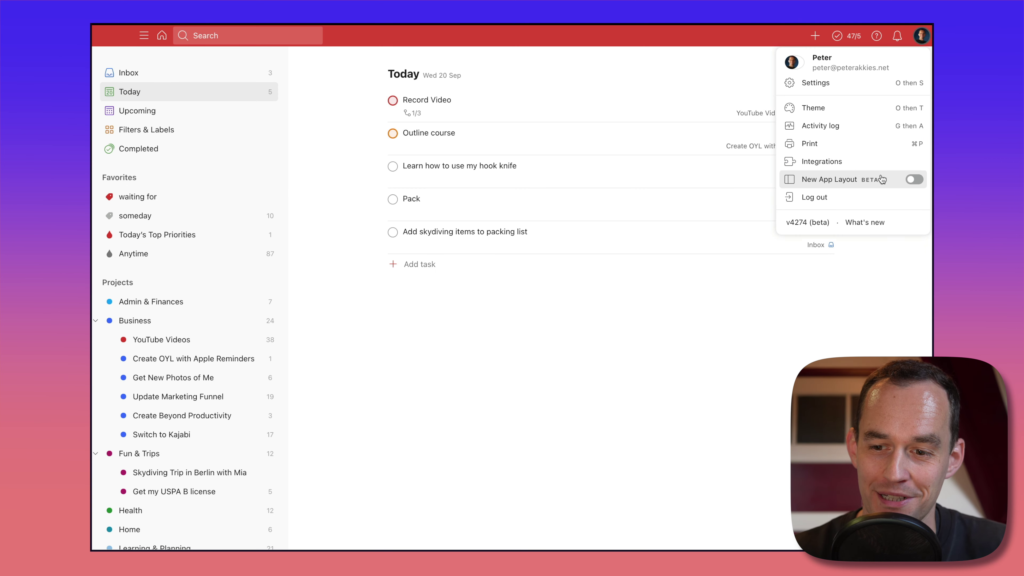
{"action": "left_click", "coordinate": [910, 180]}
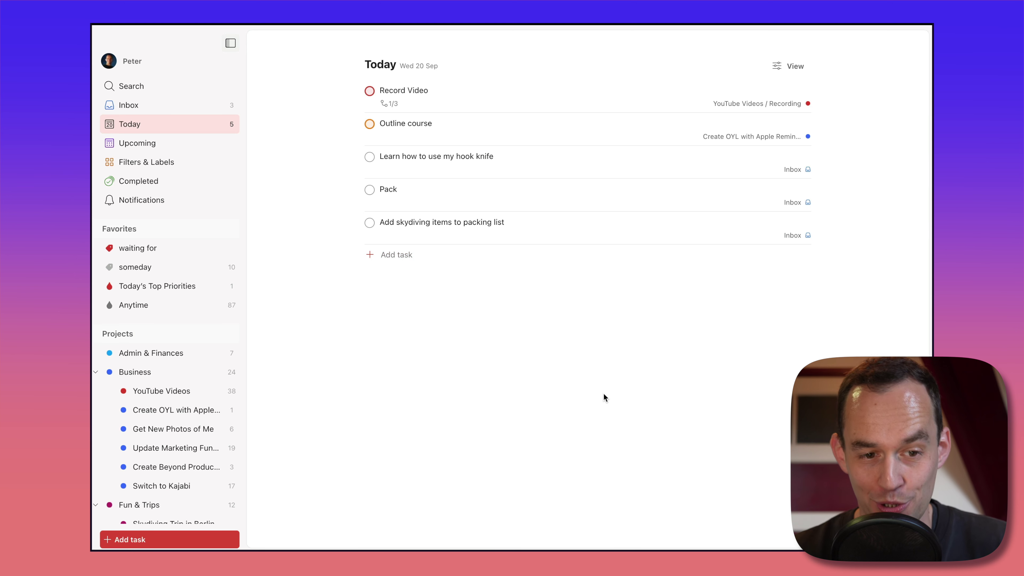
{"action": "left_click", "coordinate": [230, 43]}
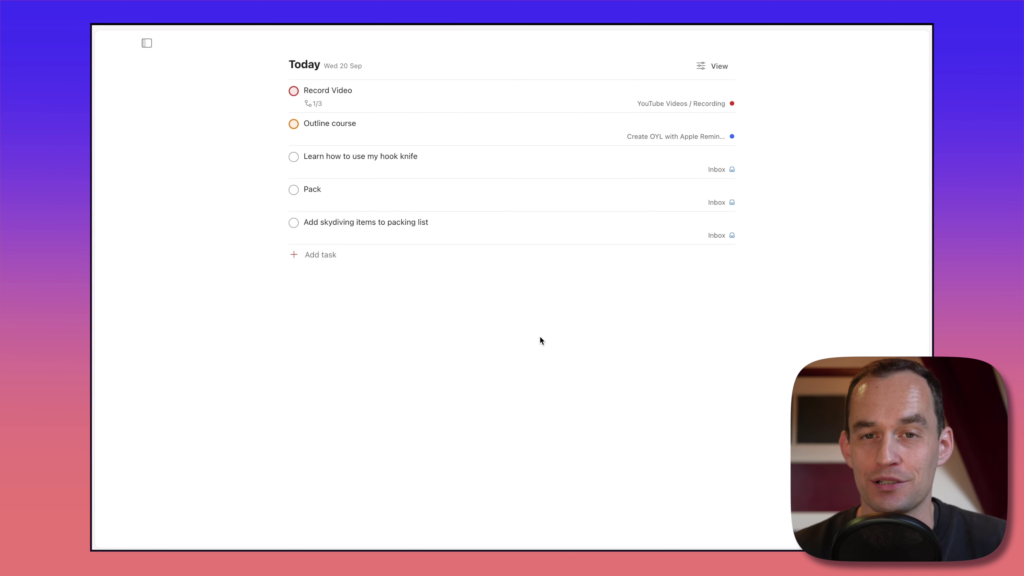
{"action": "left_click", "coordinate": [148, 44]}
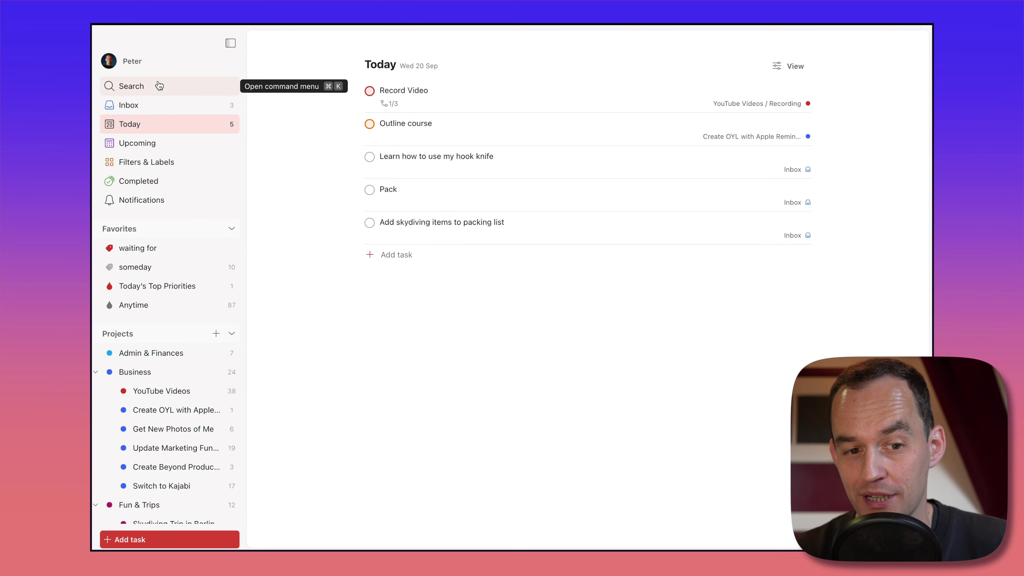
- Search 'skydiving' with Cmd+K and open the Skydiving Trip in Berlin with Mia project
{"action": "left_click", "coordinate": [202, 85]}
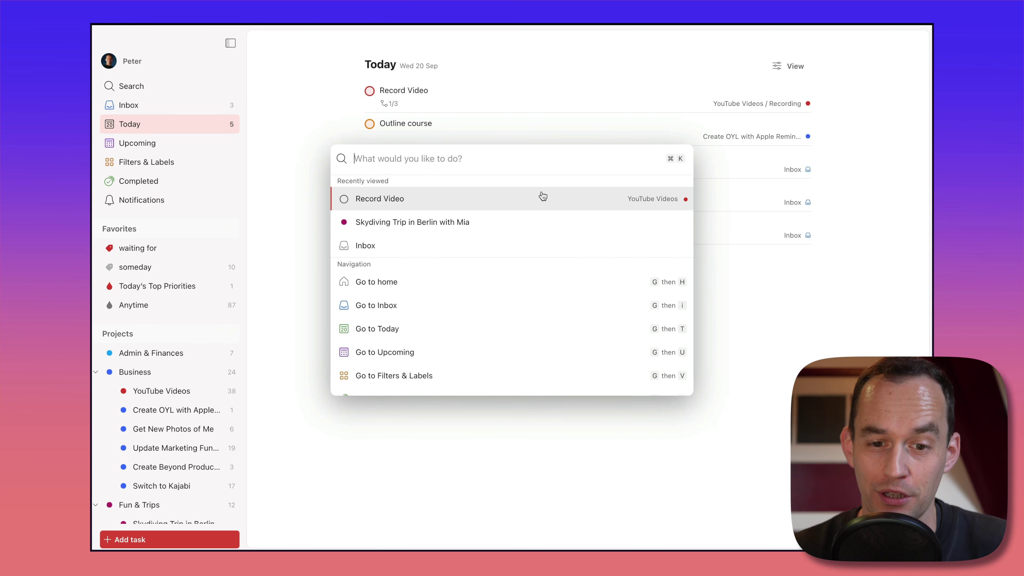
{"action": "left_click", "coordinate": [748, 315]}
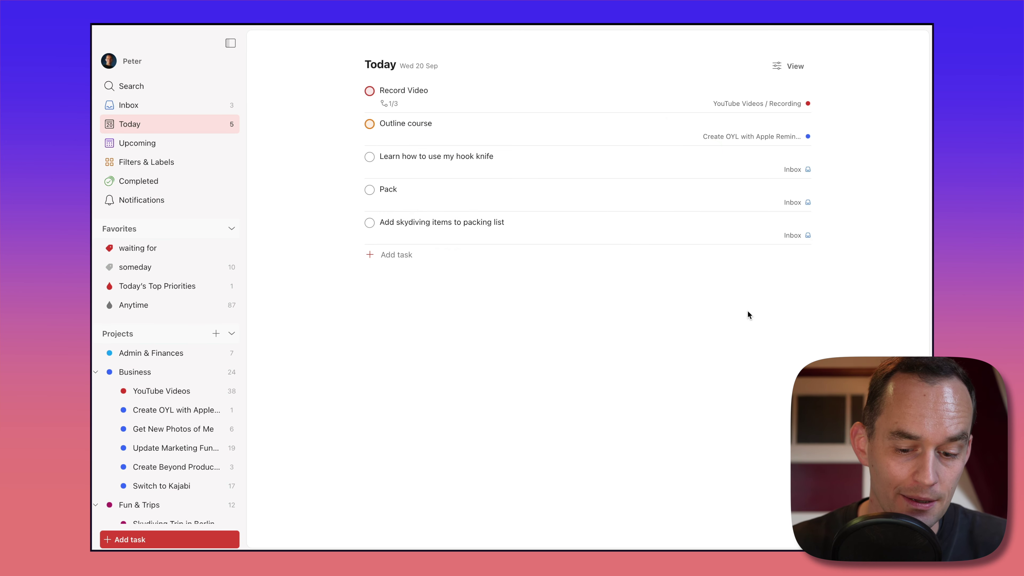
{"action": "key", "text": "super+k"}
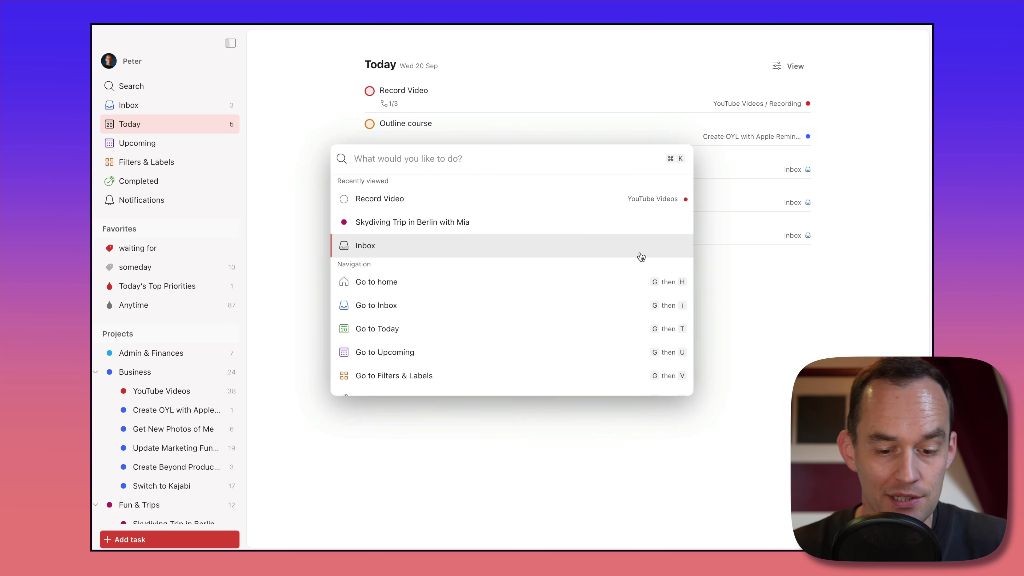
{"action": "type", "text": "skydiving"}
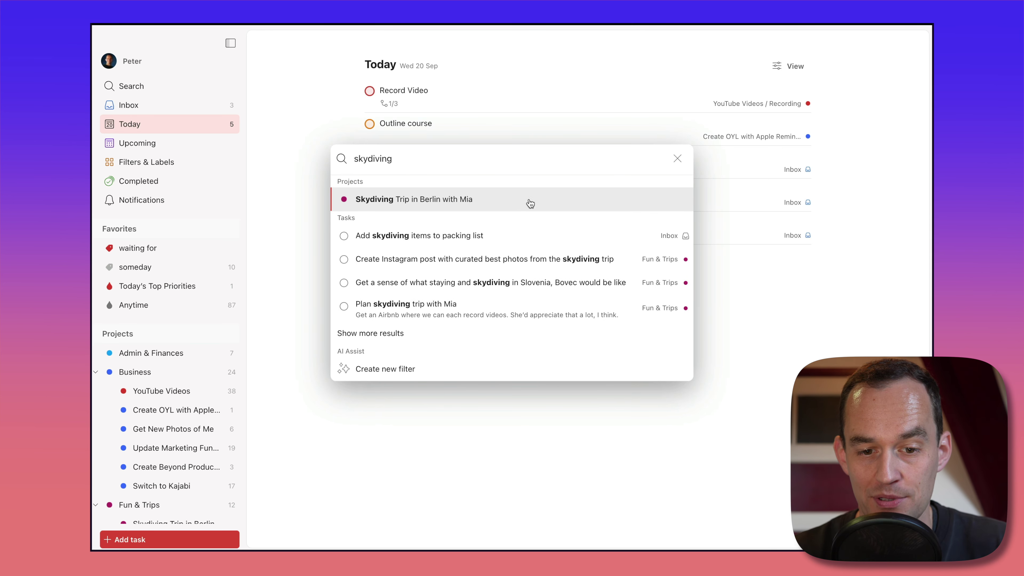
{"action": "key", "text": "Down"}
{"action": "key", "text": "Down"}
{"action": "key", "text": "Down"}
{"action": "key", "text": "Down"}
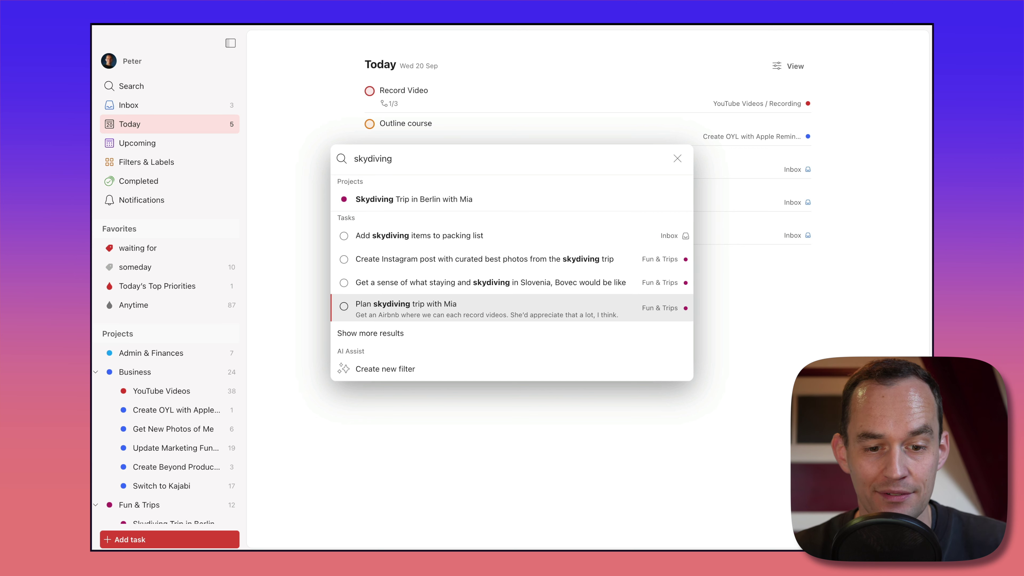
{"action": "key", "text": "Up"}
{"action": "key", "text": "Up"}
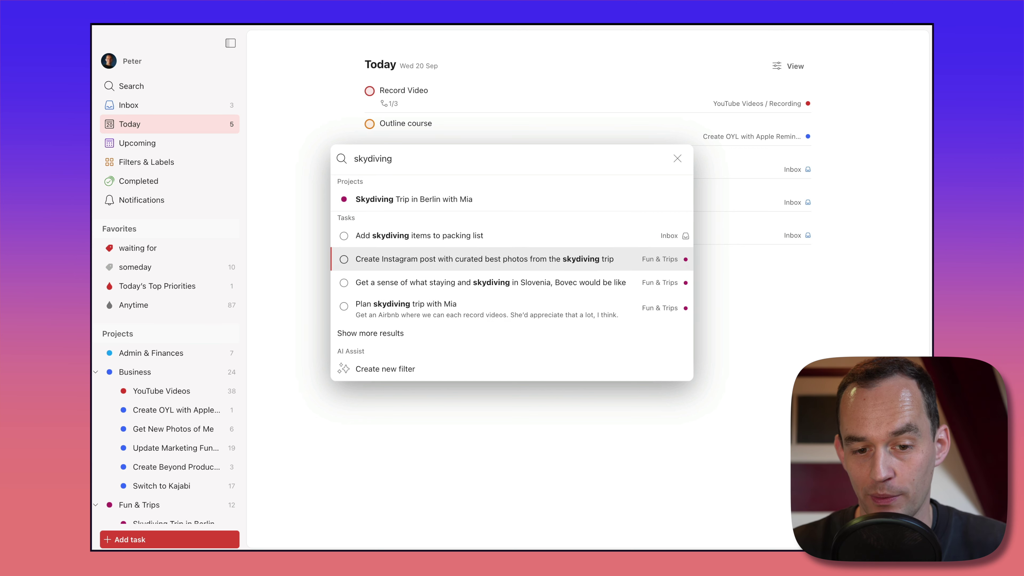
{"action": "key", "text": "Up"}
{"action": "key", "text": "Up"}
{"action": "key", "text": "Return"}
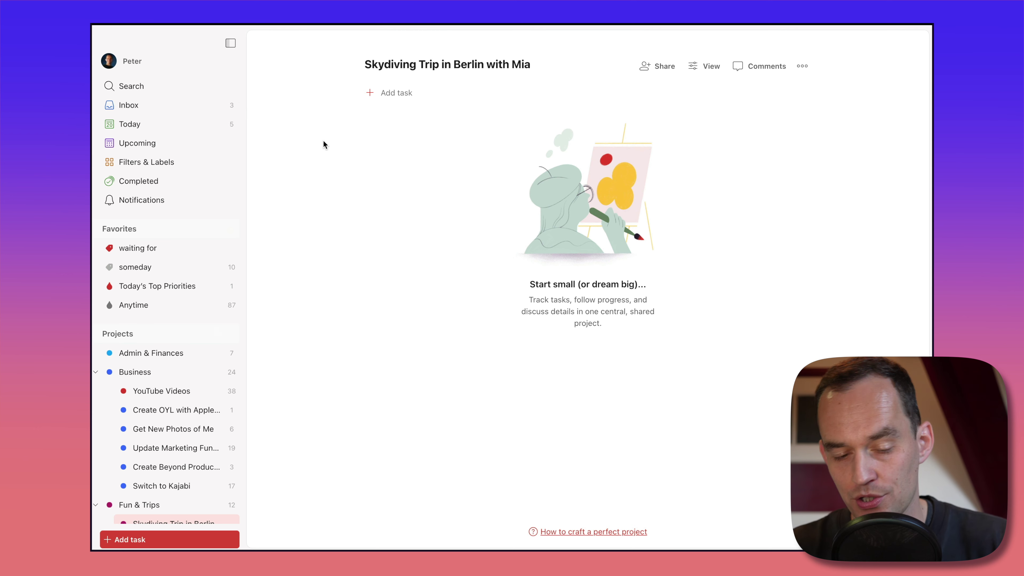
- Jump to the Inbox by searching 'inbox' in the command menu
{"action": "key", "text": "super+k"}
{"action": "type", "text": "inbox"}
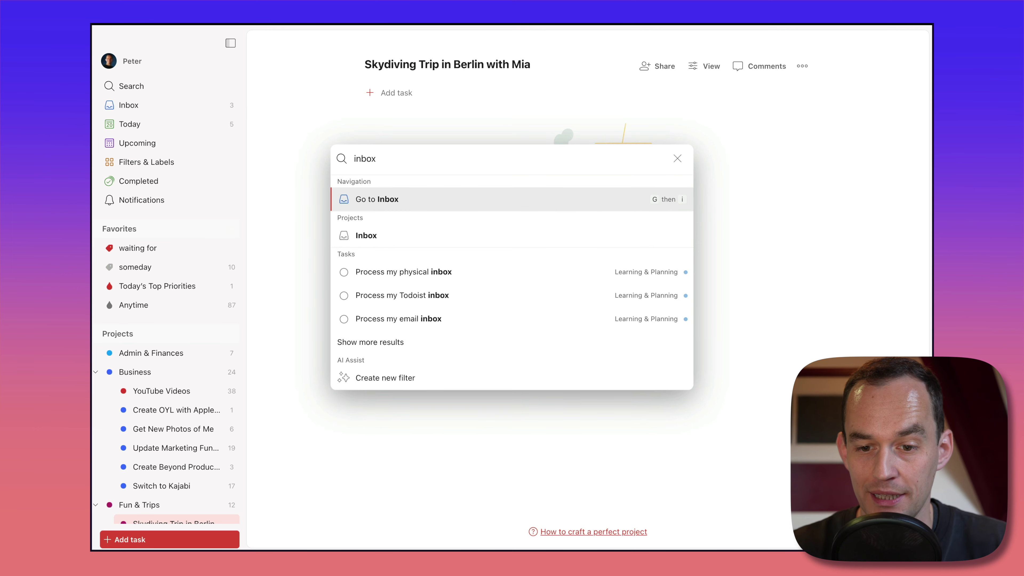
{"action": "key", "text": "Return"}
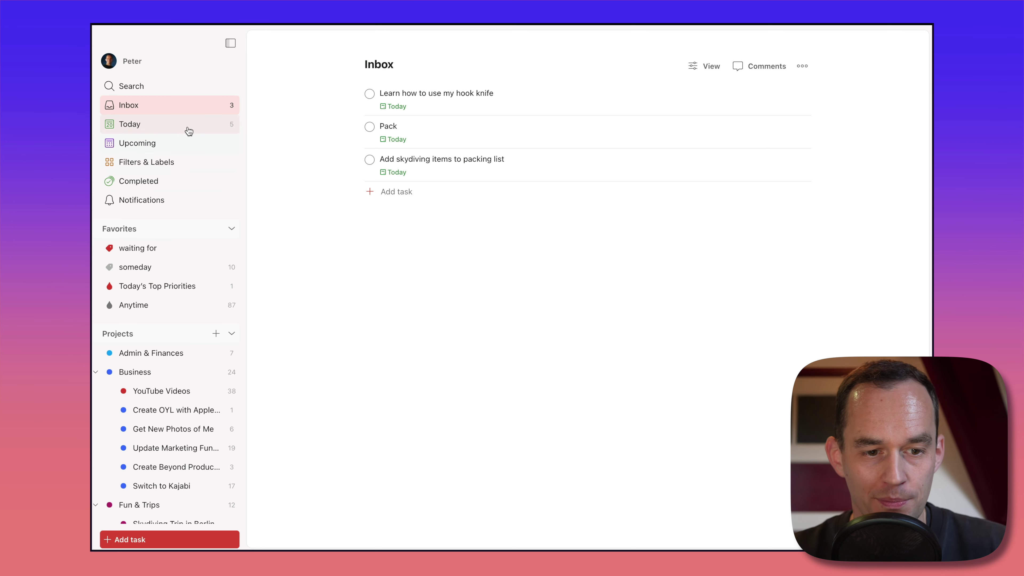
- Check Upcoming, view the Record Video task's details, then return to the Today list
{"action": "left_click", "coordinate": [155, 145]}
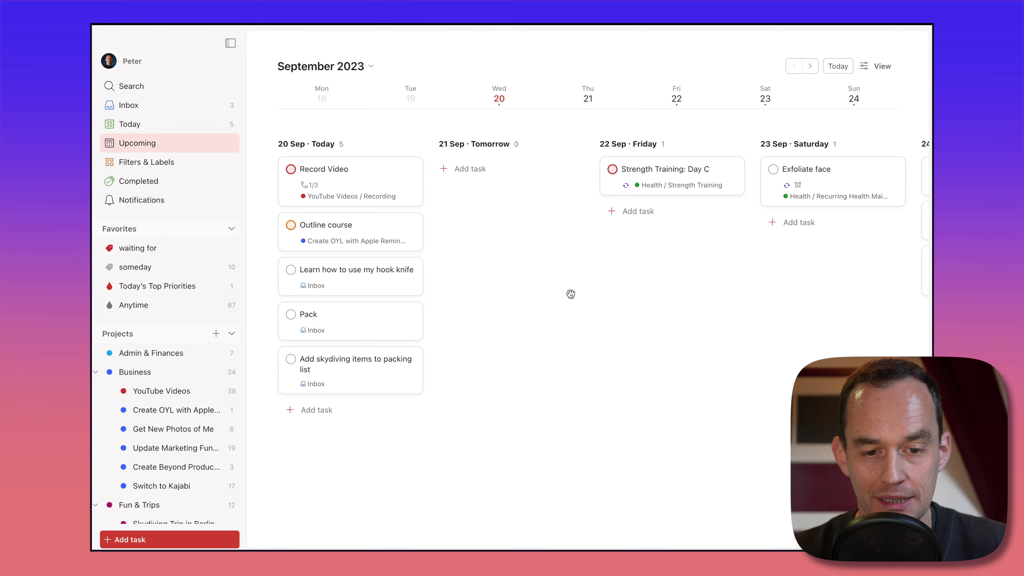
{"action": "left_click", "coordinate": [371, 170]}
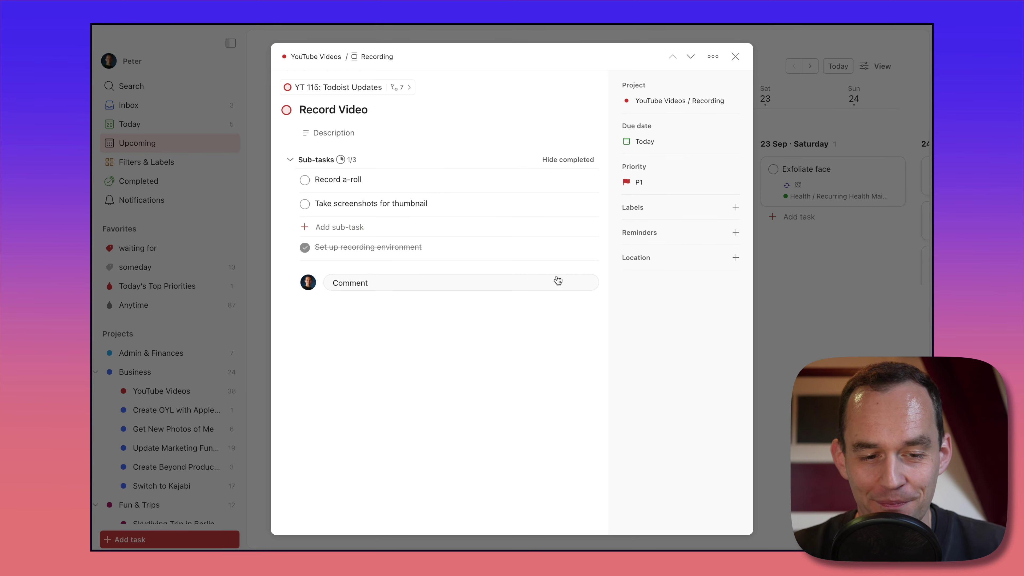
{"action": "left_click", "coordinate": [258, 106]}
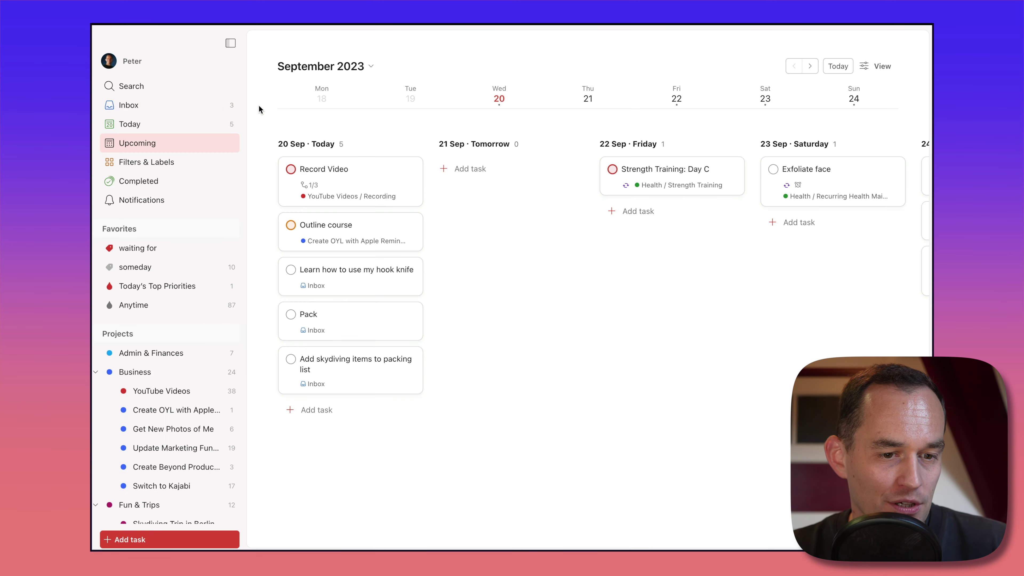
{"action": "left_click", "coordinate": [182, 128]}
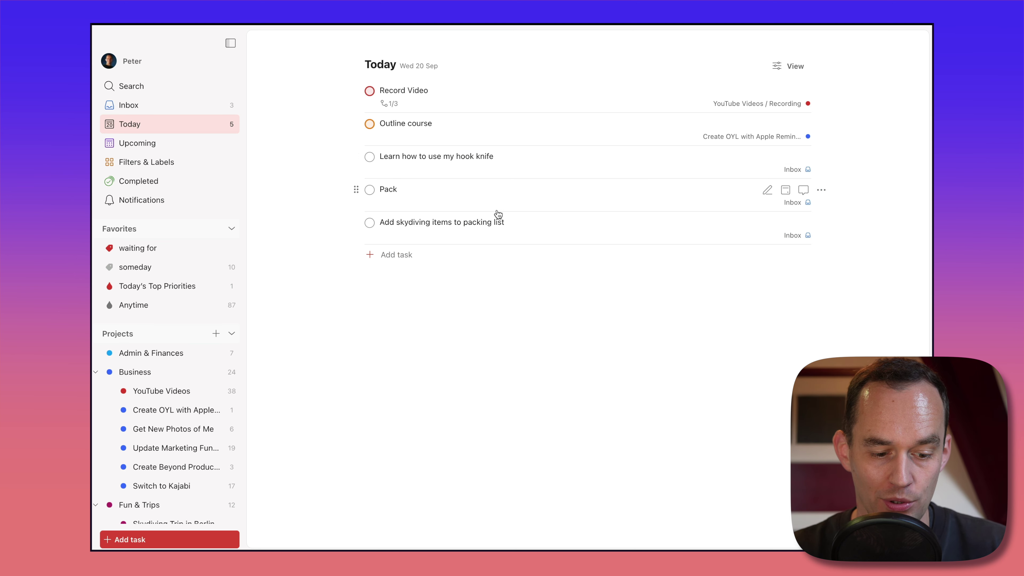
- Move the hook knife, Pack and packing list tasks into the Skydiving Trip project and open it
{"action": "left_click", "coordinate": [538, 161], "text": "shift"}
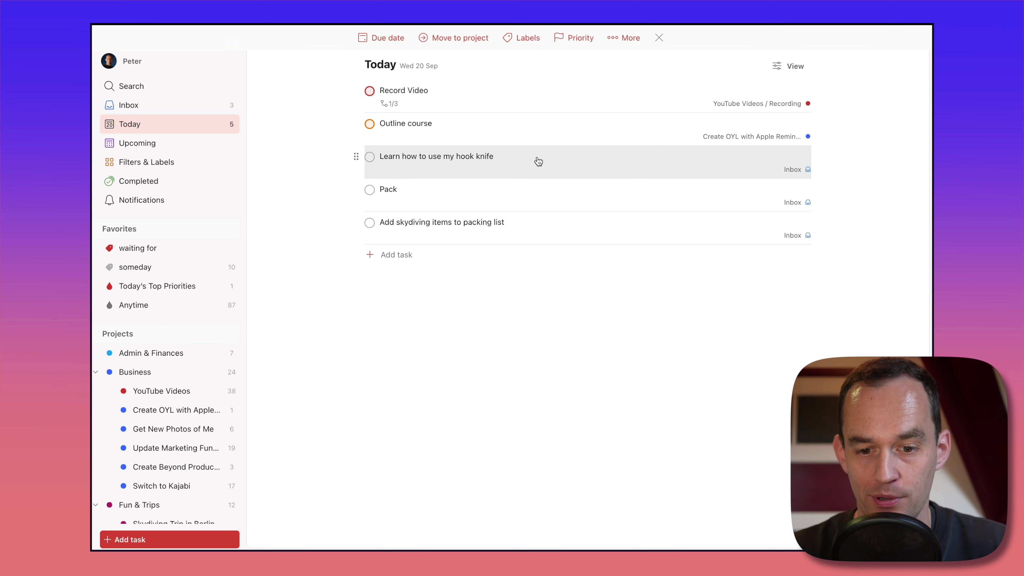
{"action": "left_click", "coordinate": [539, 227], "text": "shift"}
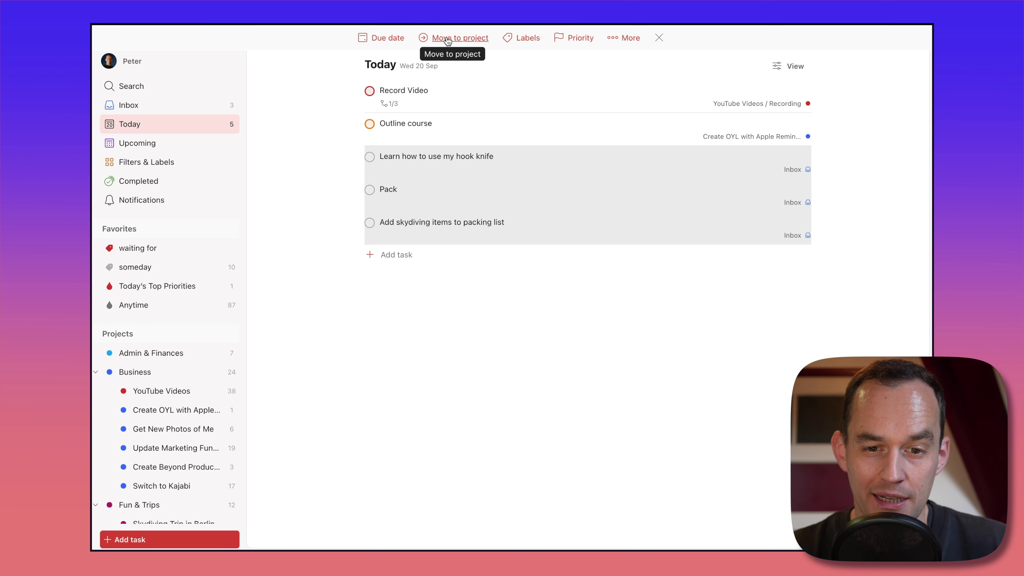
{"action": "scroll", "coordinate": [202, 284], "scroll_direction": "down", "scroll_amount": 4}
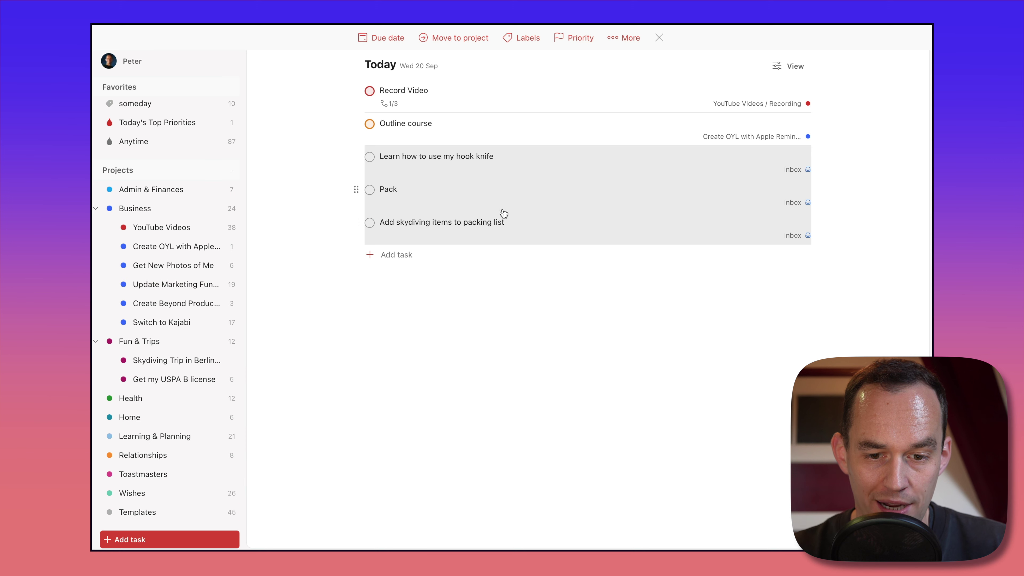
{"action": "left_click_drag", "start_coordinate": [535, 177], "coordinate": [162, 362]}
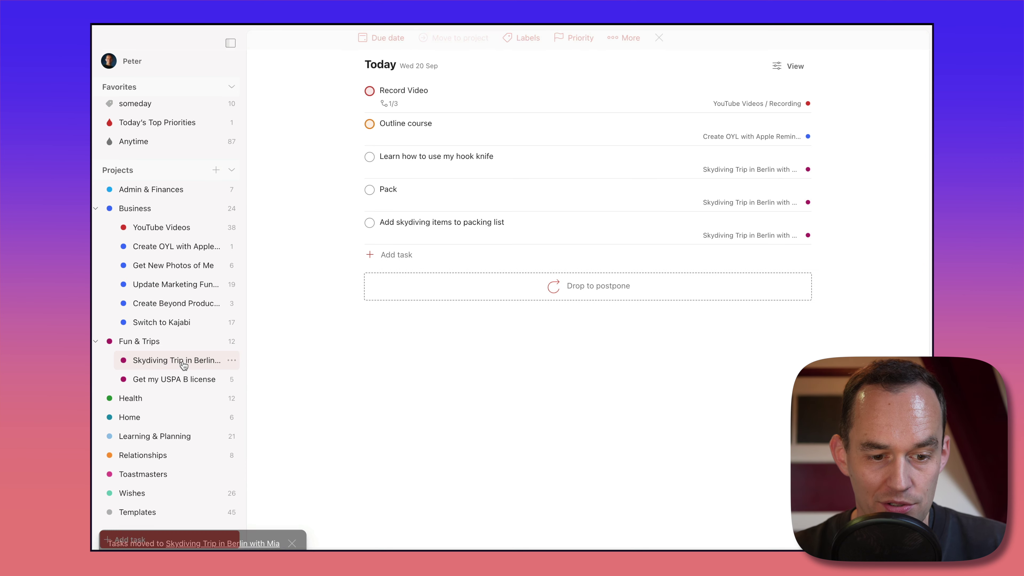
{"action": "left_click", "coordinate": [159, 365]}
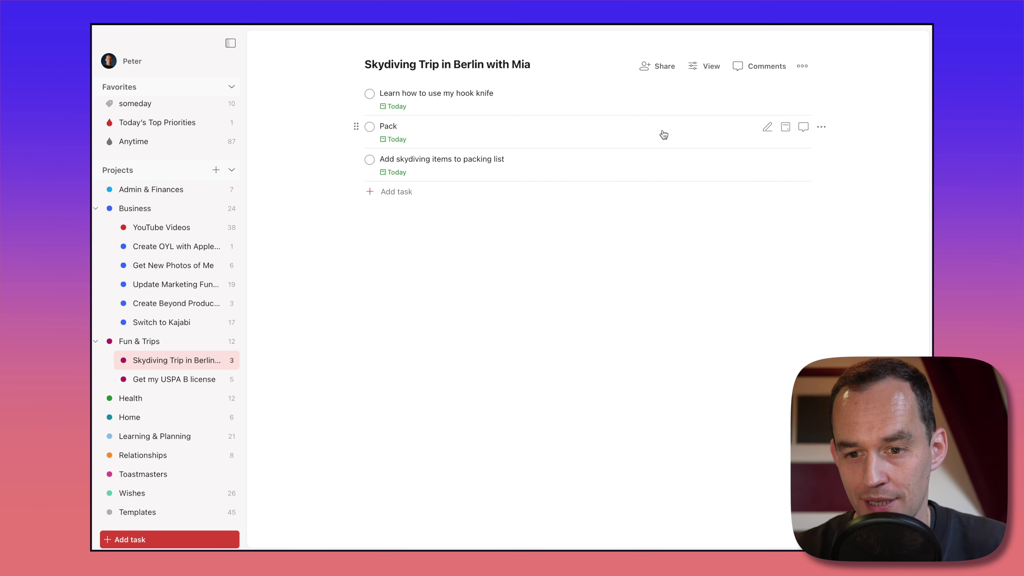
{"action": "left_click", "coordinate": [707, 66]}
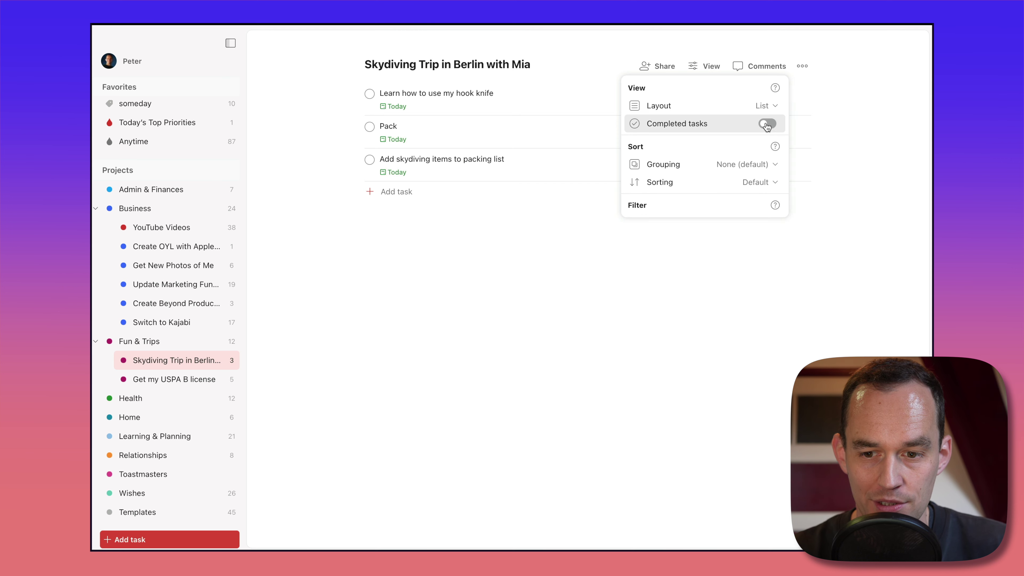
{"action": "left_click", "coordinate": [767, 123]}
{"action": "left_click", "coordinate": [477, 337]}
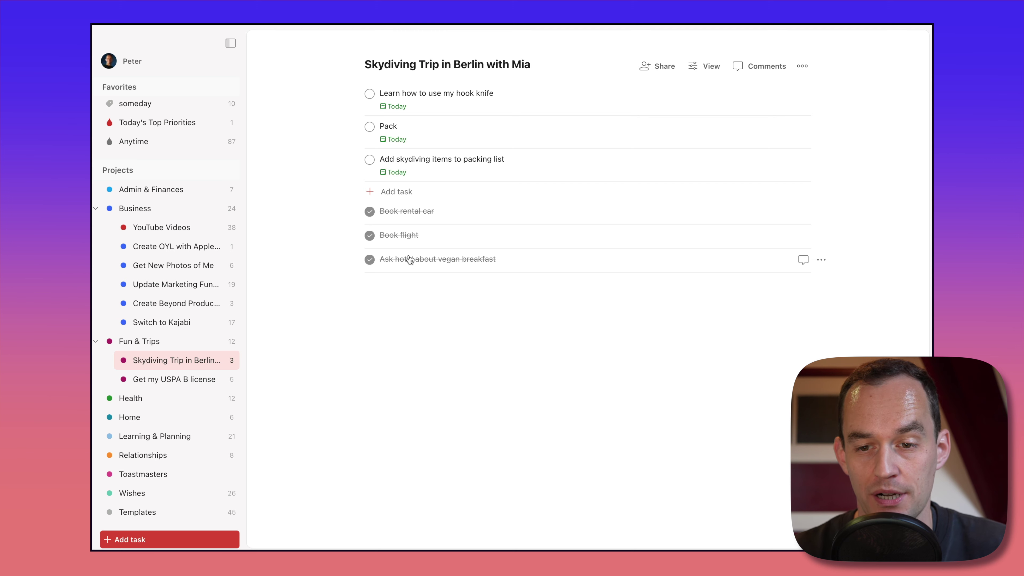
{"action": "left_click", "coordinate": [709, 70]}
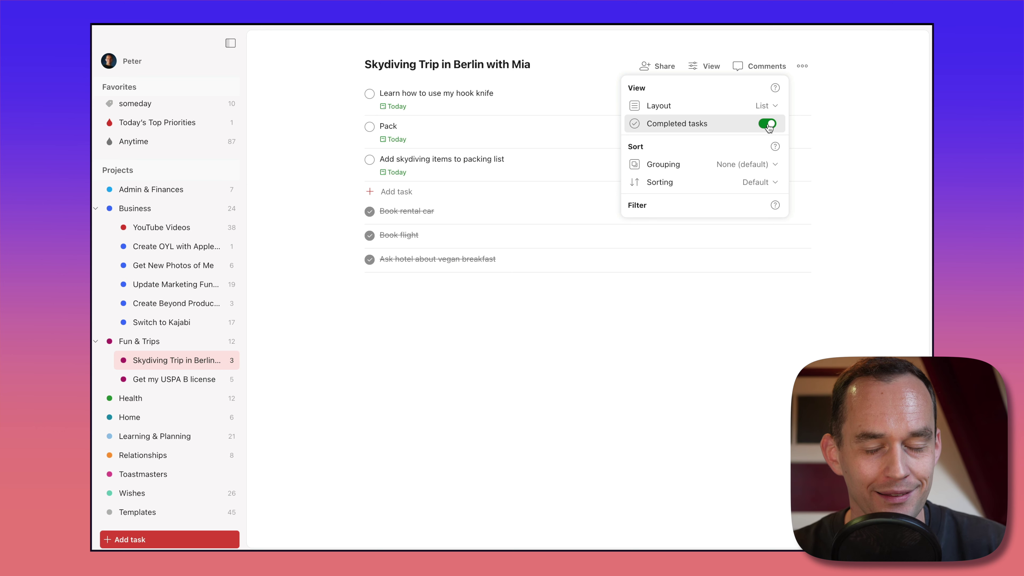
{"action": "left_click", "coordinate": [769, 124]}
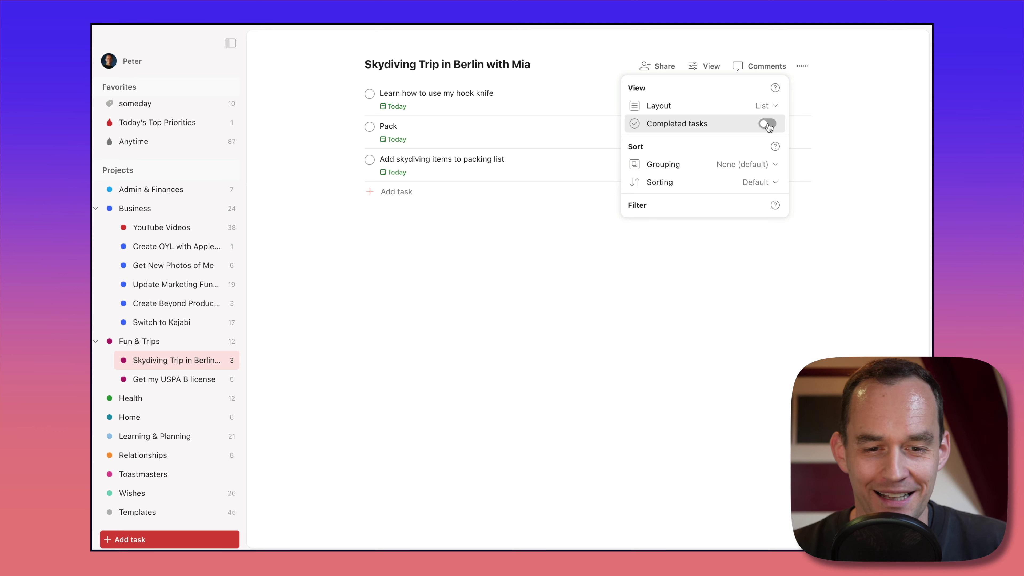
{"action": "left_click", "coordinate": [551, 235]}
- Return to Today and open Record Video's Record a-roll sub-task
{"action": "scroll", "coordinate": [187, 207], "scroll_direction": "up", "scroll_amount": 5}
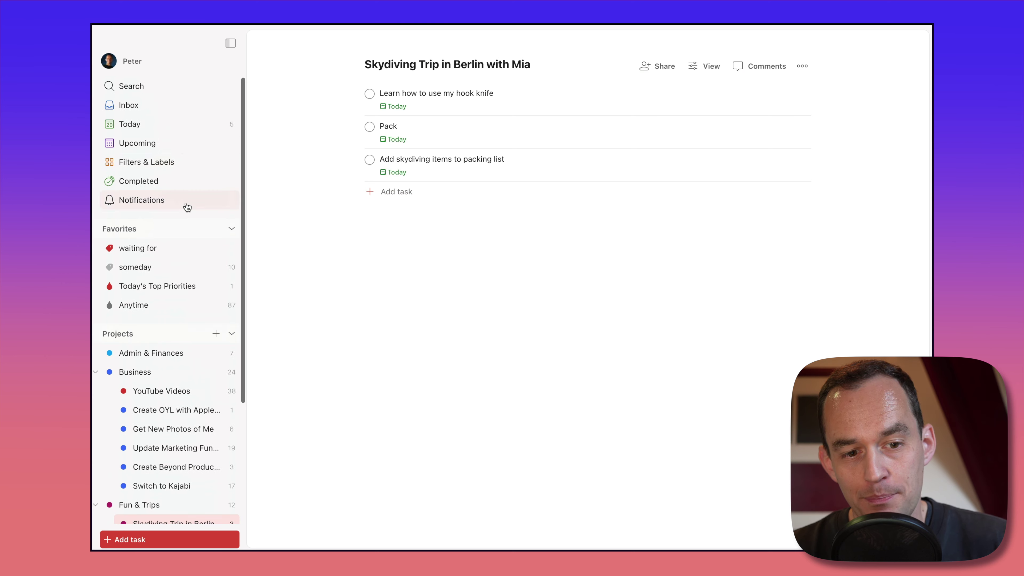
{"action": "left_click", "coordinate": [185, 125]}
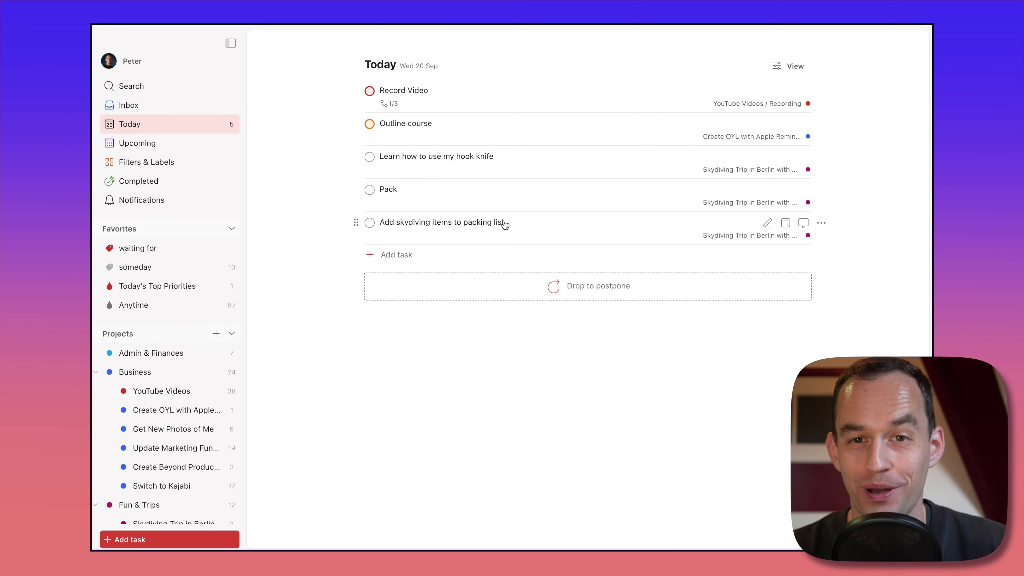
{"action": "left_click", "coordinate": [547, 99]}
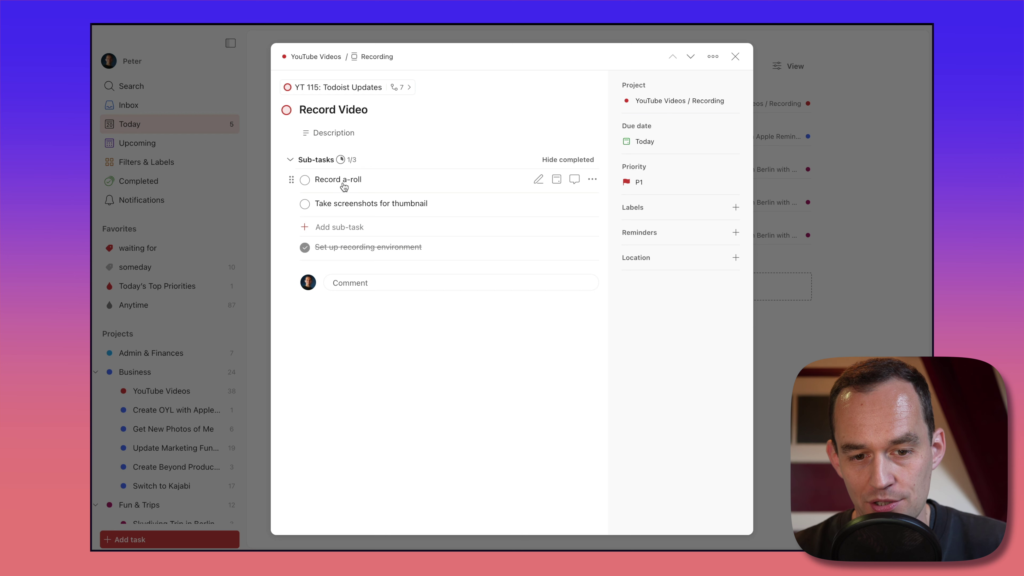
{"action": "left_click", "coordinate": [402, 184]}
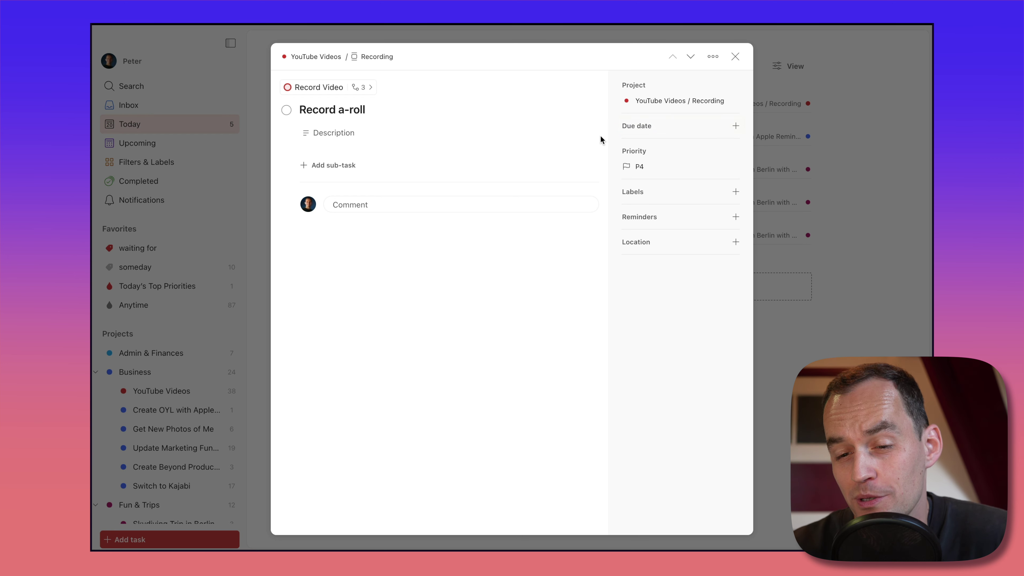
- Make Record a-roll due today, then remove its due date again and return to Record Video
{"action": "left_click", "coordinate": [660, 125]}
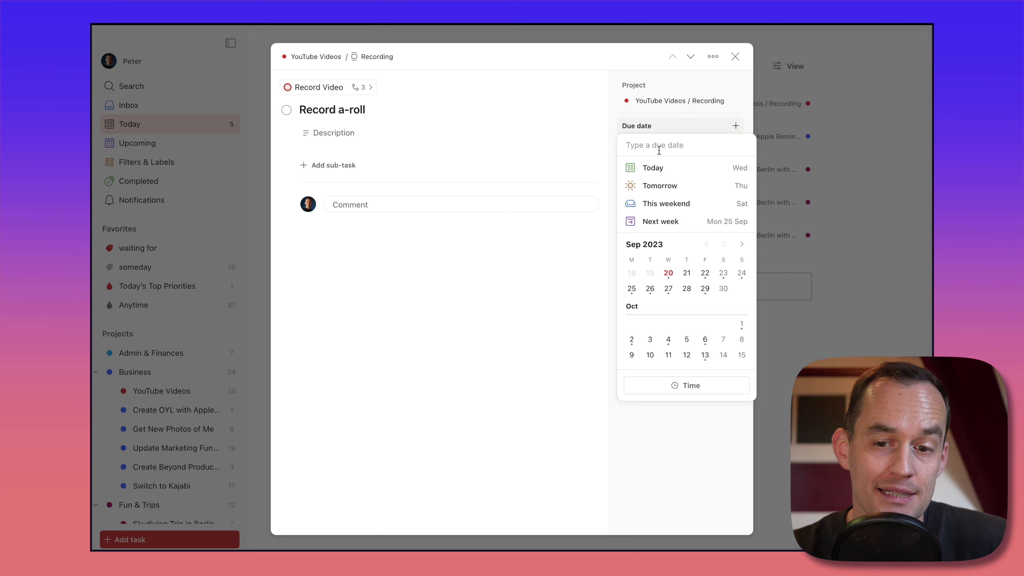
{"action": "left_click", "coordinate": [660, 169]}
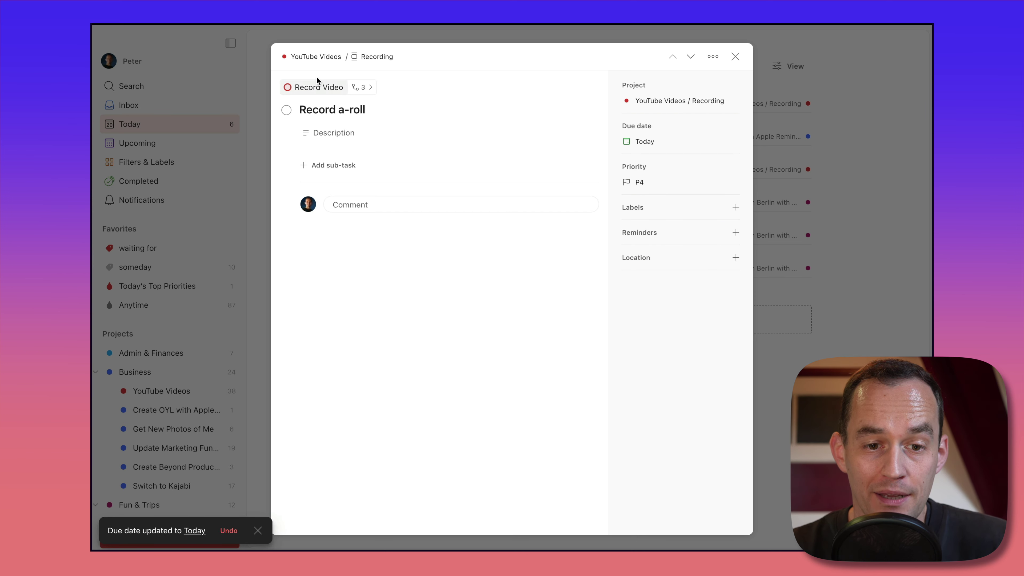
{"action": "left_click", "coordinate": [317, 88]}
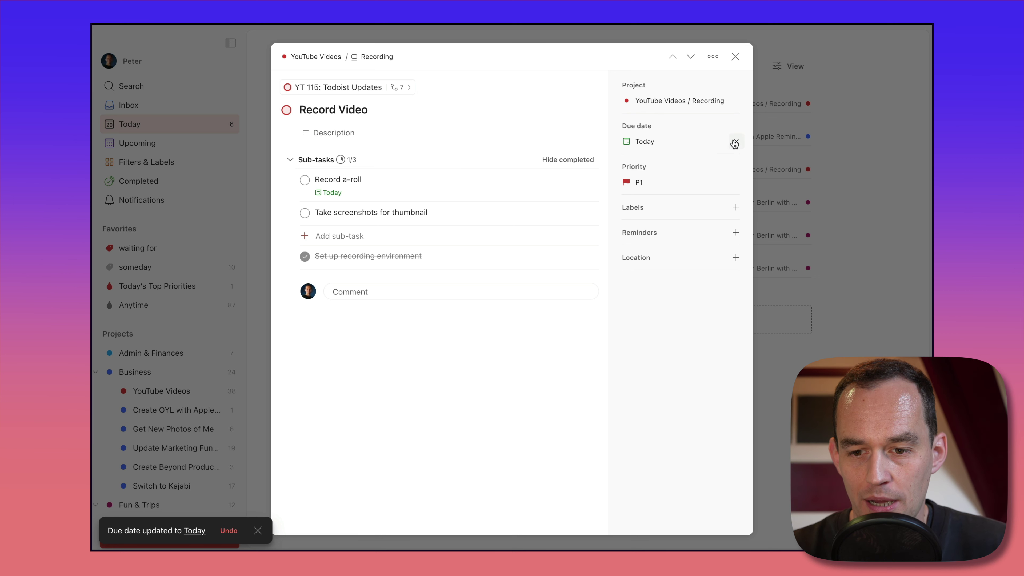
{"action": "left_click", "coordinate": [388, 193]}
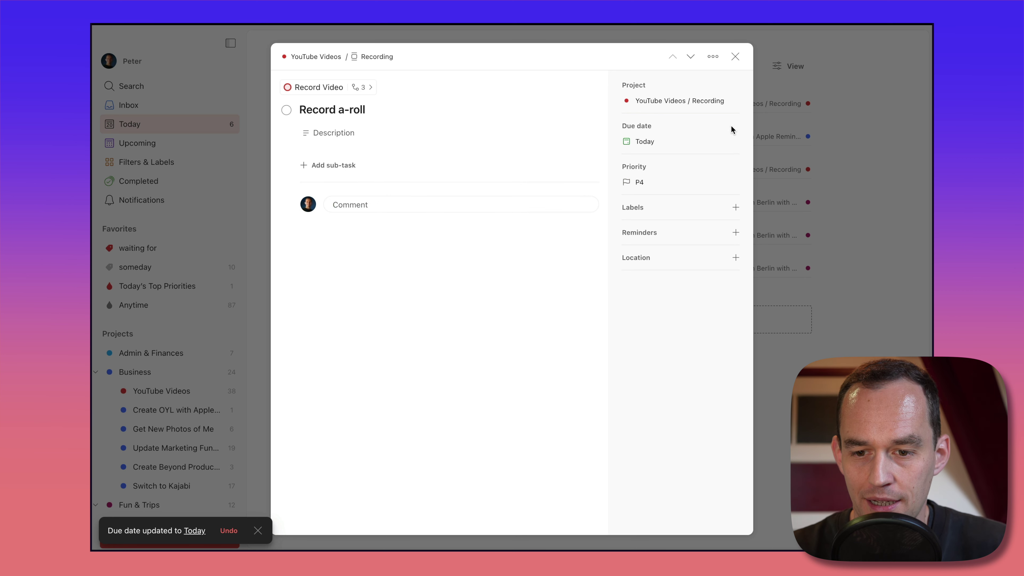
{"action": "left_click", "coordinate": [734, 141]}
{"action": "left_click", "coordinate": [318, 88]}
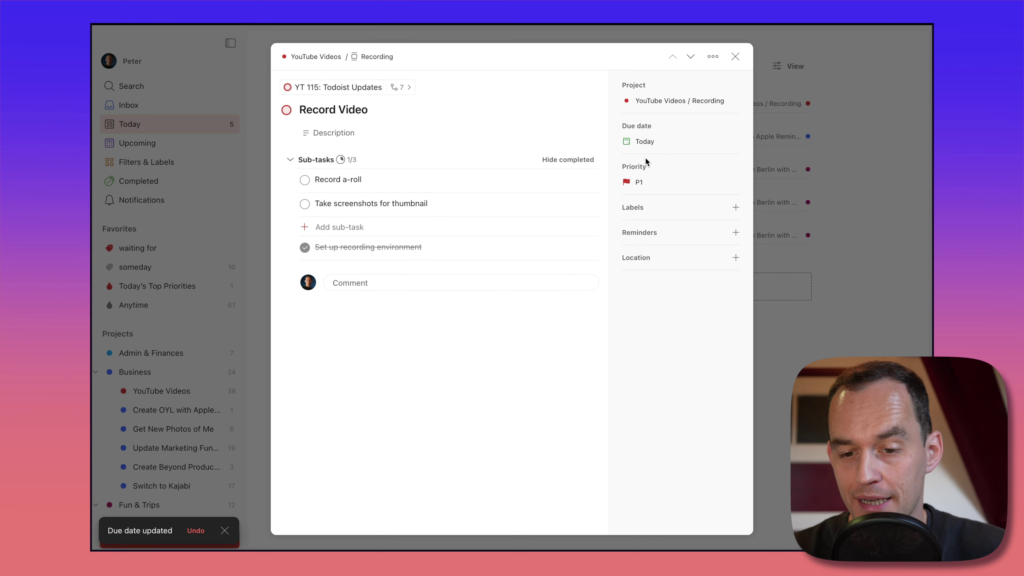
- Set Record Video's due time to 18:30 with a 1h30m duration
{"action": "left_click", "coordinate": [654, 142]}
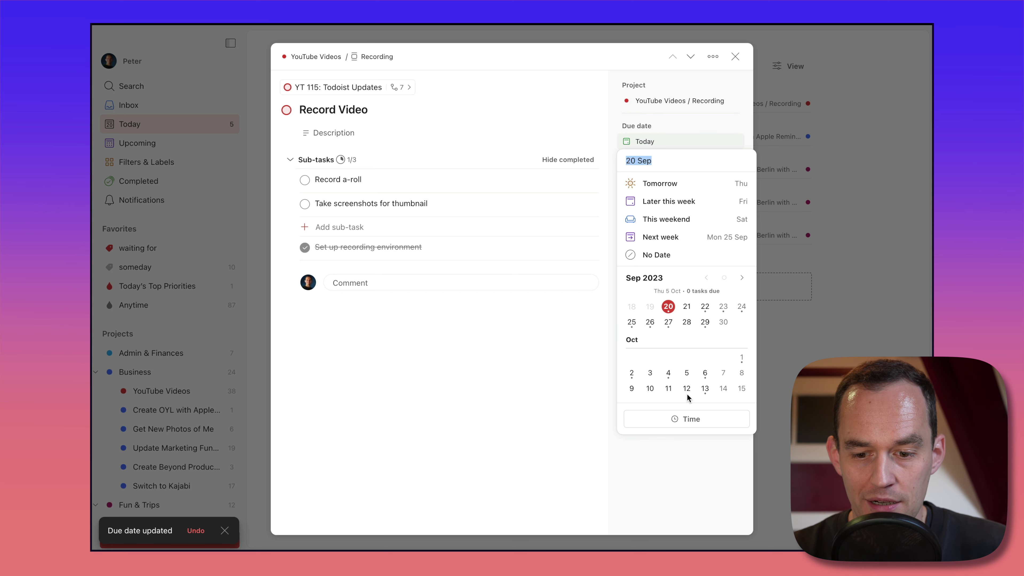
{"action": "left_click", "coordinate": [710, 420]}
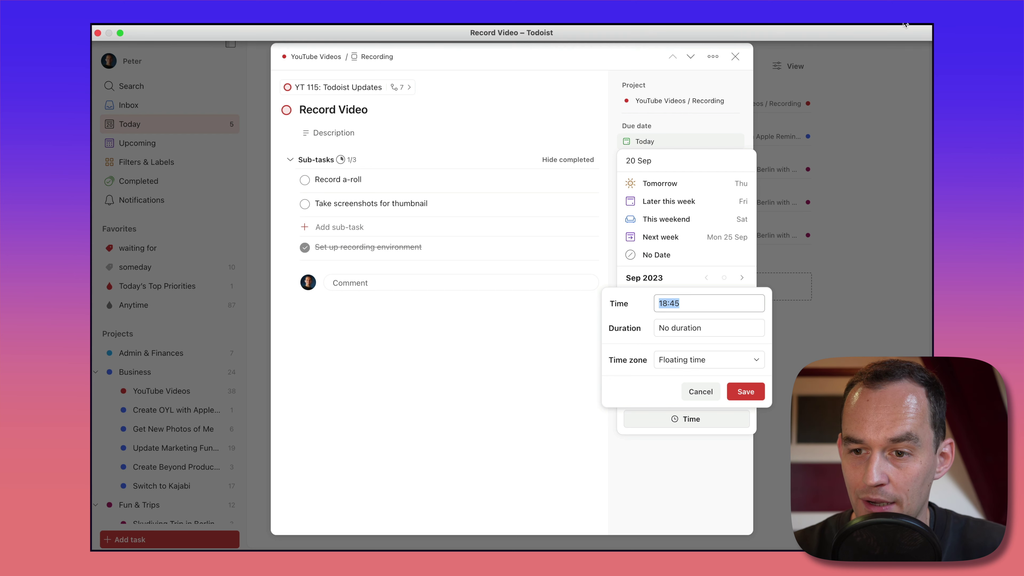
{"action": "left_click", "coordinate": [691, 302]}
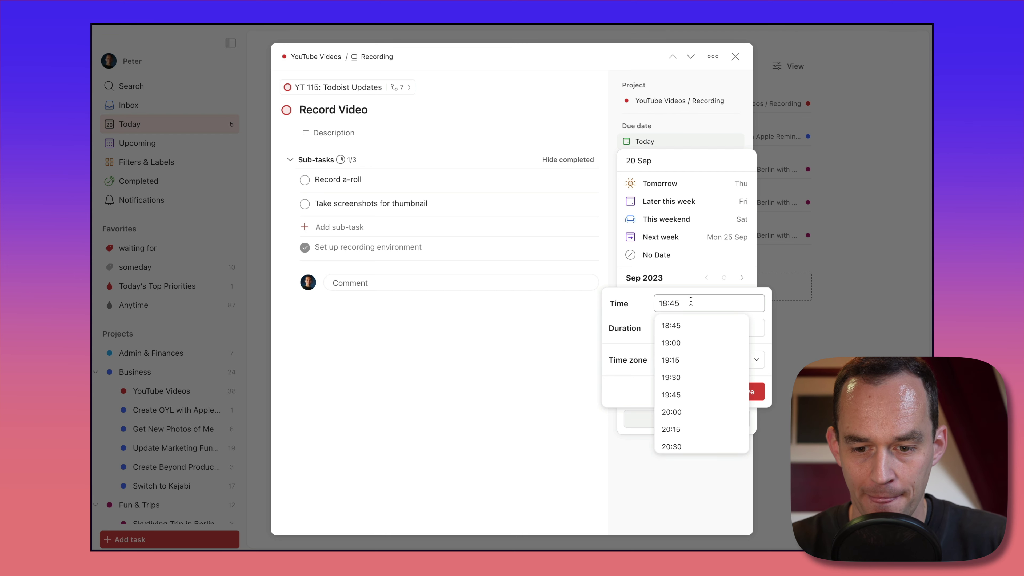
{"action": "key", "text": "BackSpace"}
{"action": "key", "text": "BackSpace"}
{"action": "type", "text": "30"}
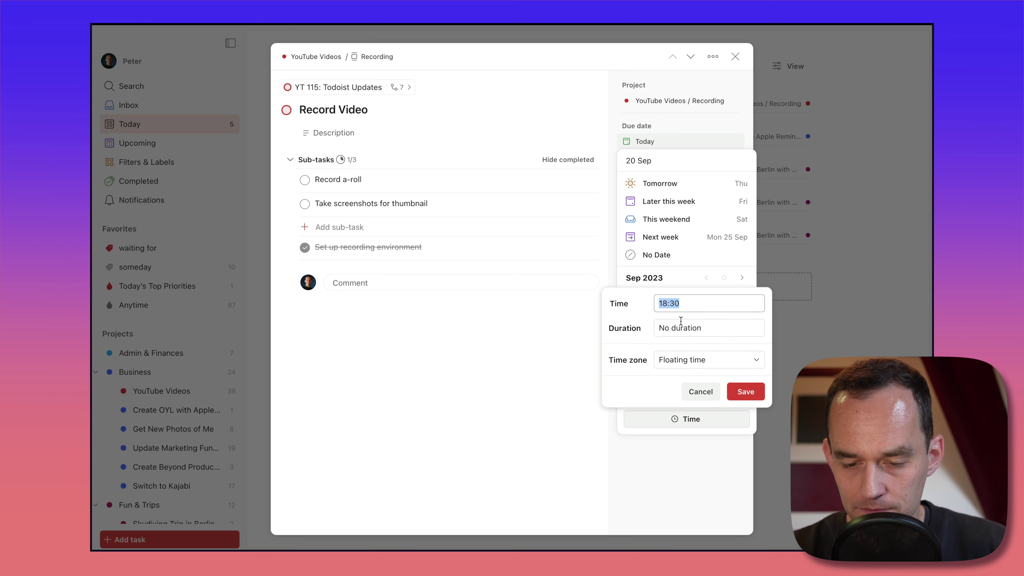
{"action": "left_click", "coordinate": [713, 323]}
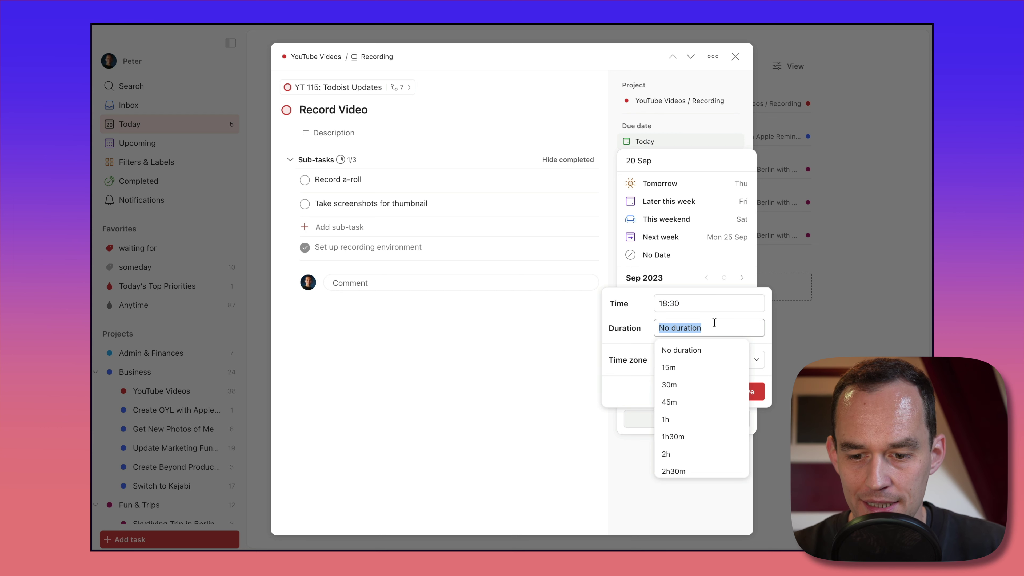
{"action": "left_click", "coordinate": [677, 437]}
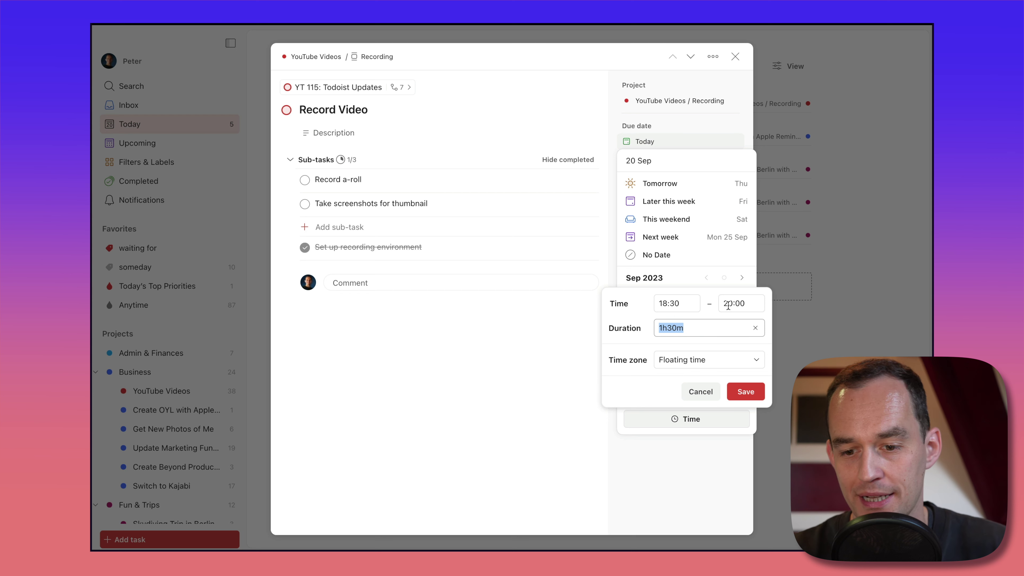
{"action": "left_click", "coordinate": [706, 345]}
- Keep Floating time as the time zone and save the 18:30–20:00 time block
{"action": "left_click", "coordinate": [690, 365]}
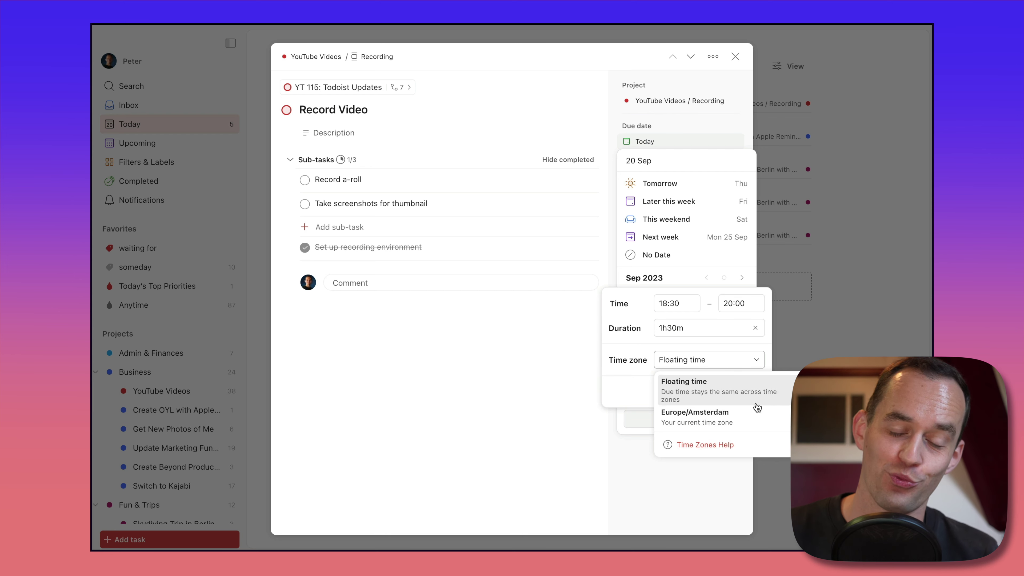
{"action": "left_click", "coordinate": [758, 361]}
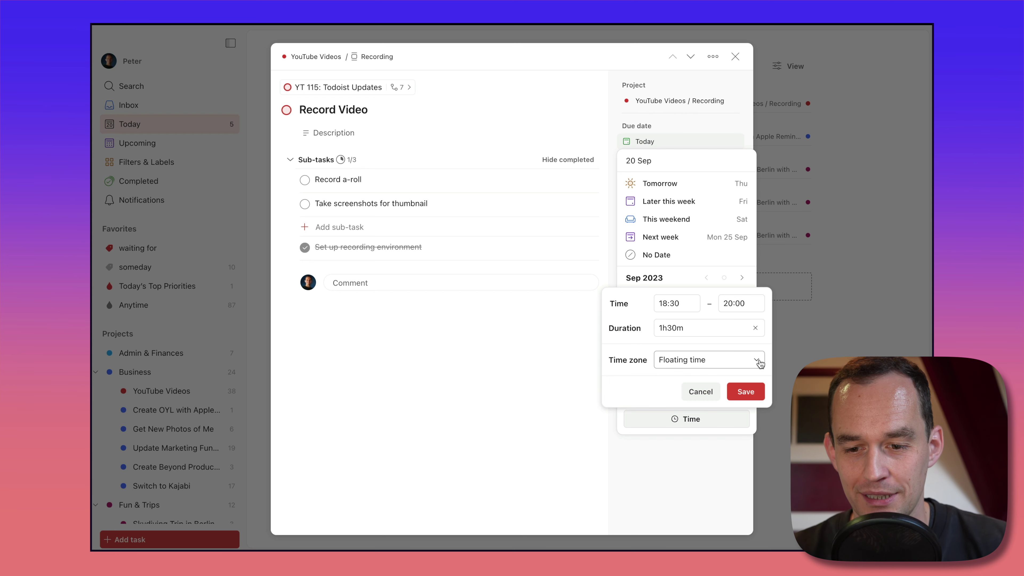
{"action": "left_click", "coordinate": [746, 392]}
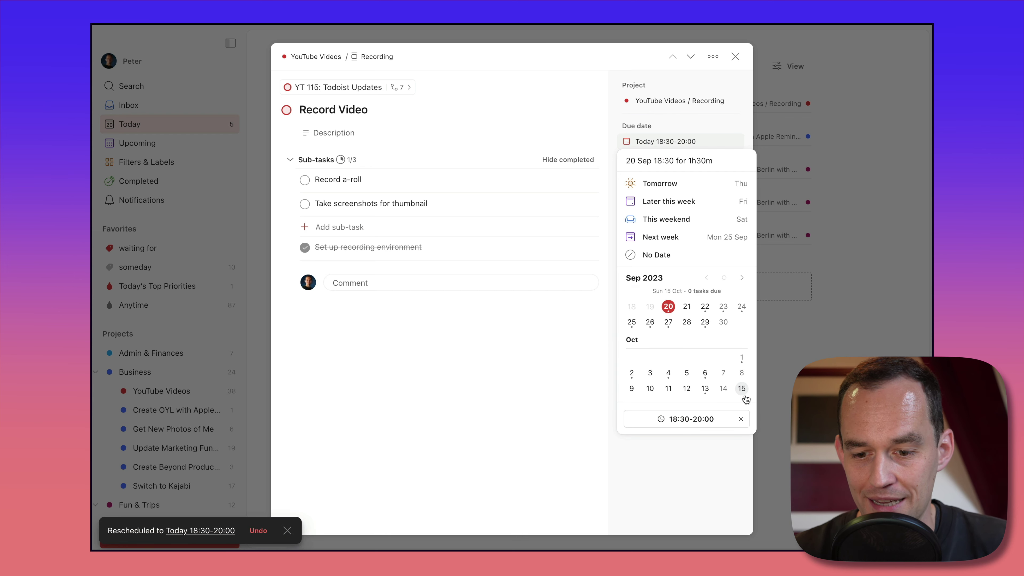
{"action": "left_click", "coordinate": [682, 476]}
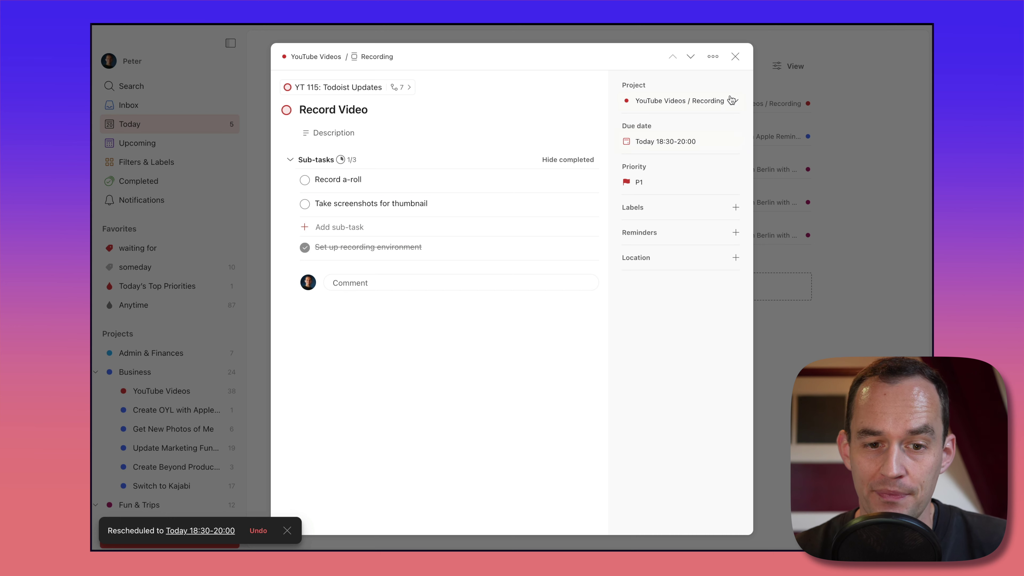
- Close Record Video's details to see its 18:30–20:00 block in the Today list
{"action": "left_click", "coordinate": [736, 56]}
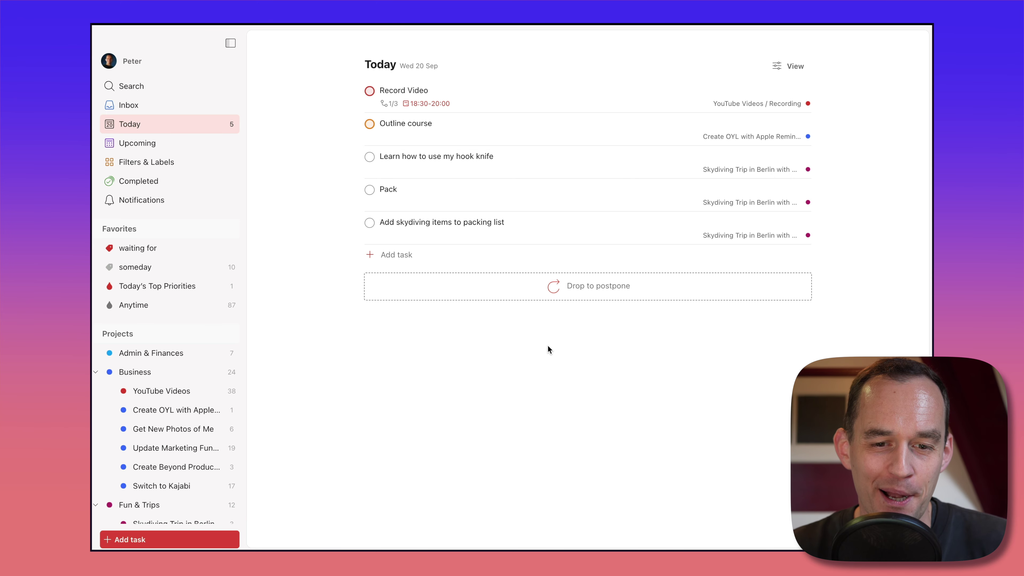
- Extend the Record Video calendar event to end at 20:30 and check the synced time in Todoist
{"action": "key", "text": "super+Tab"}
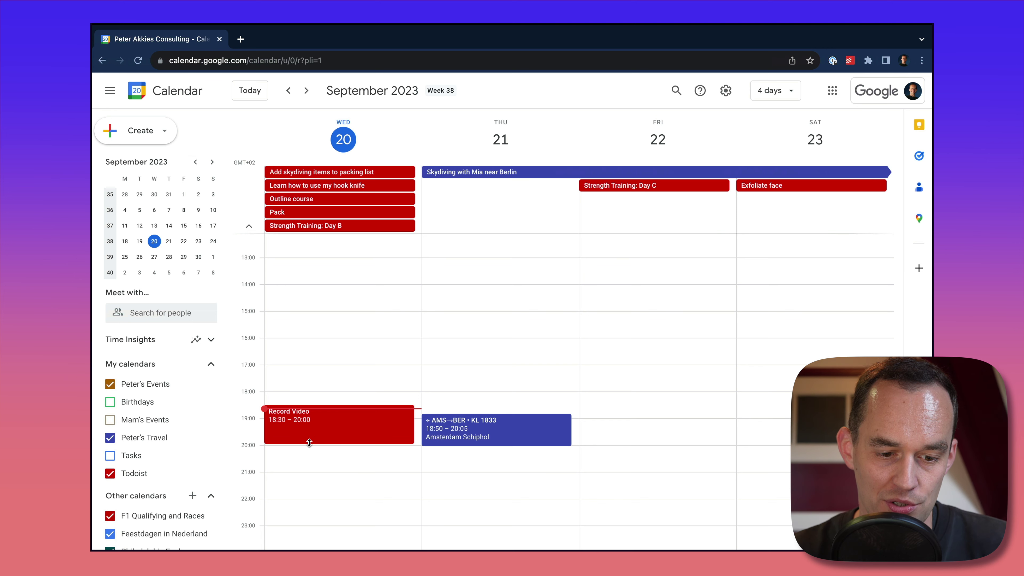
{"action": "left_click_drag", "start_coordinate": [308, 443], "coordinate": [307, 458]}
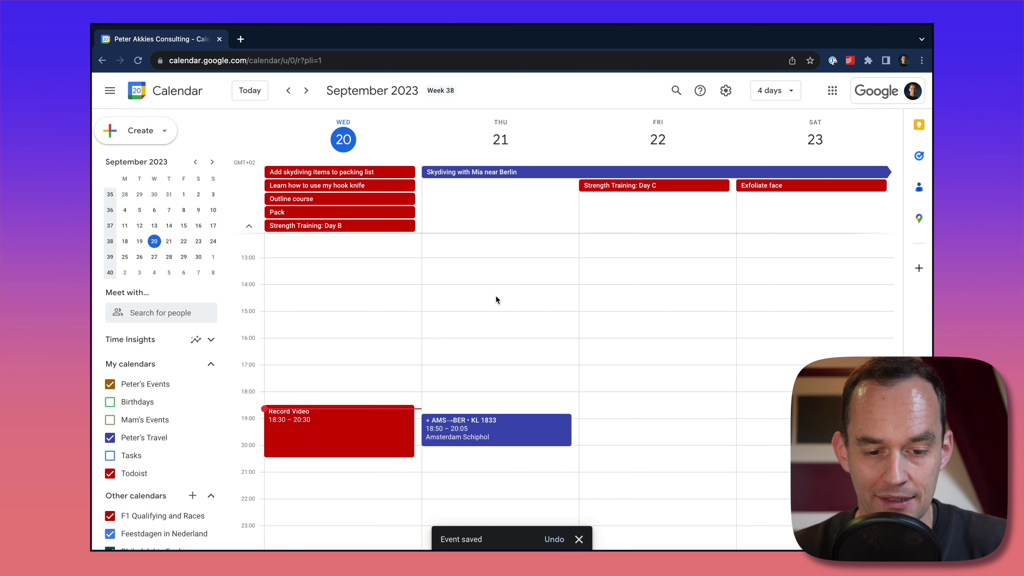
{"action": "key", "text": "super+Tab"}
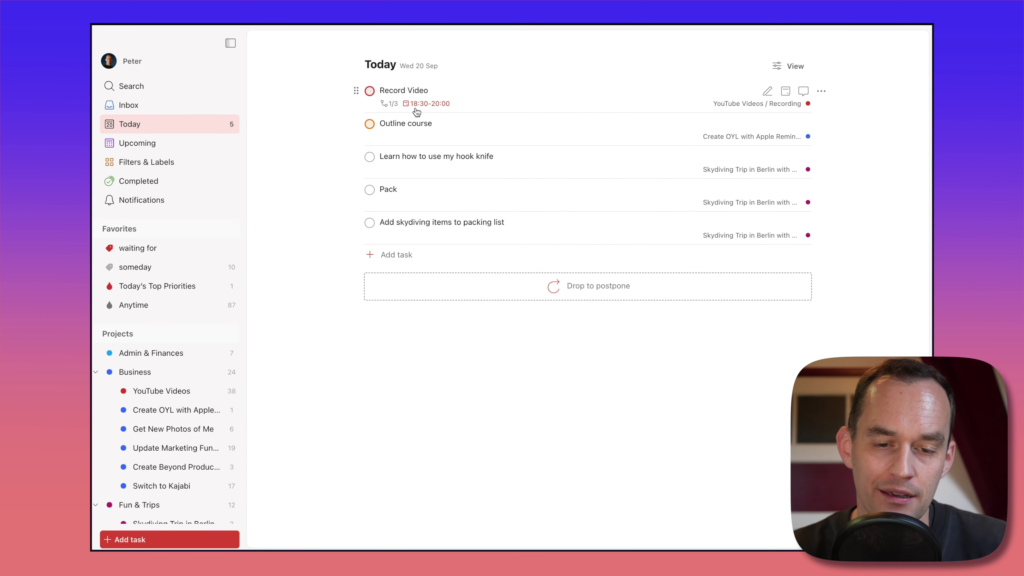
{"action": "mouse_move", "coordinate": [449, 109]}
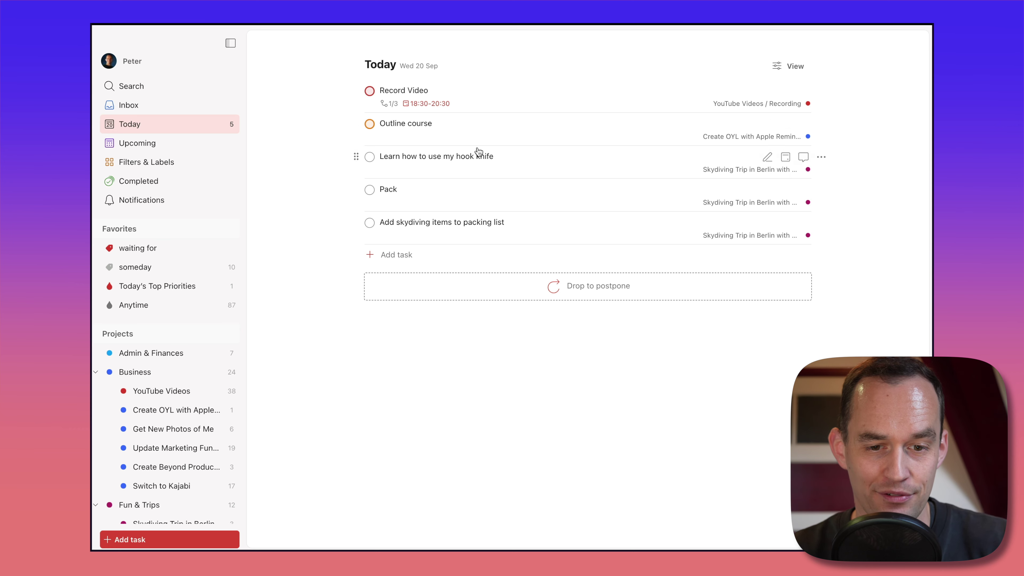
- In Google Calendar, turn Outline course into a timed 21:00–22:30 event and save it
{"action": "key", "text": "super+Tab"}
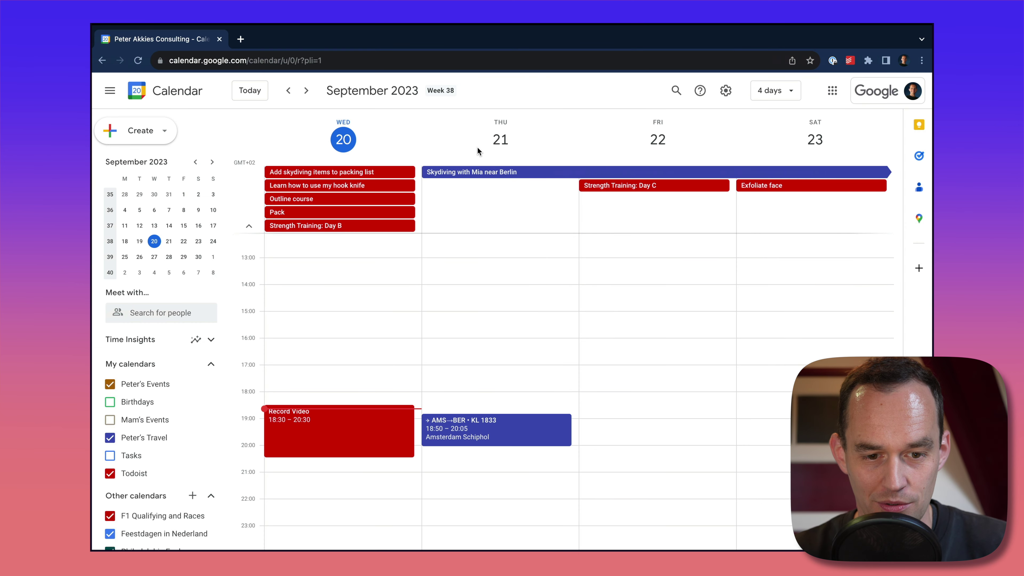
{"action": "left_click", "coordinate": [305, 199]}
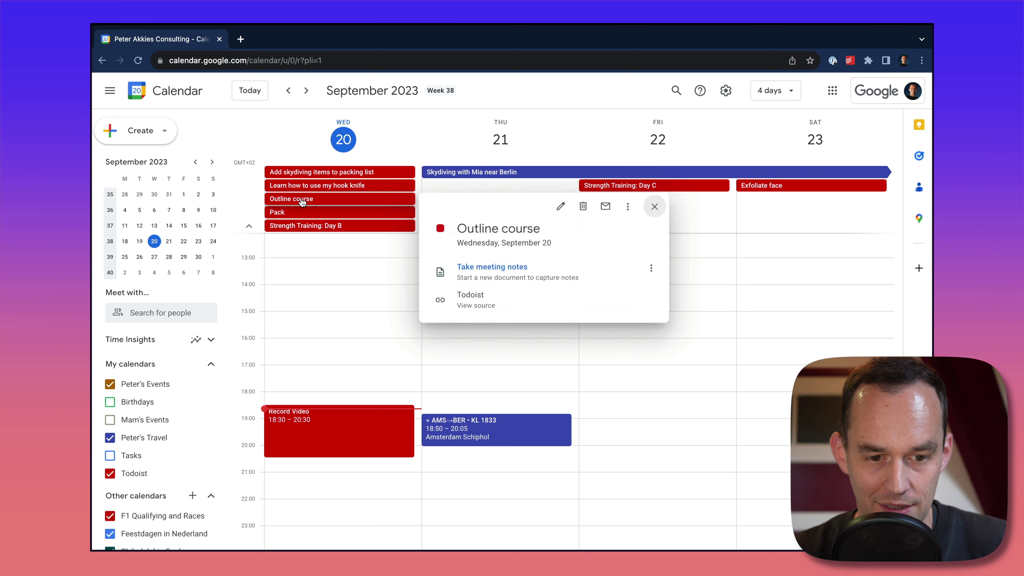
{"action": "left_click", "coordinate": [561, 206]}
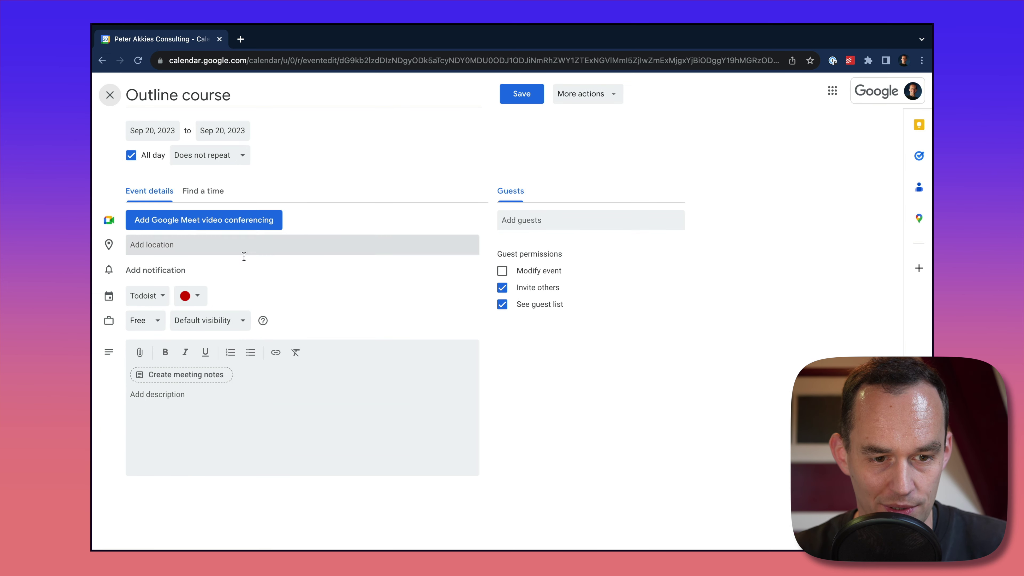
{"action": "left_click", "coordinate": [131, 156]}
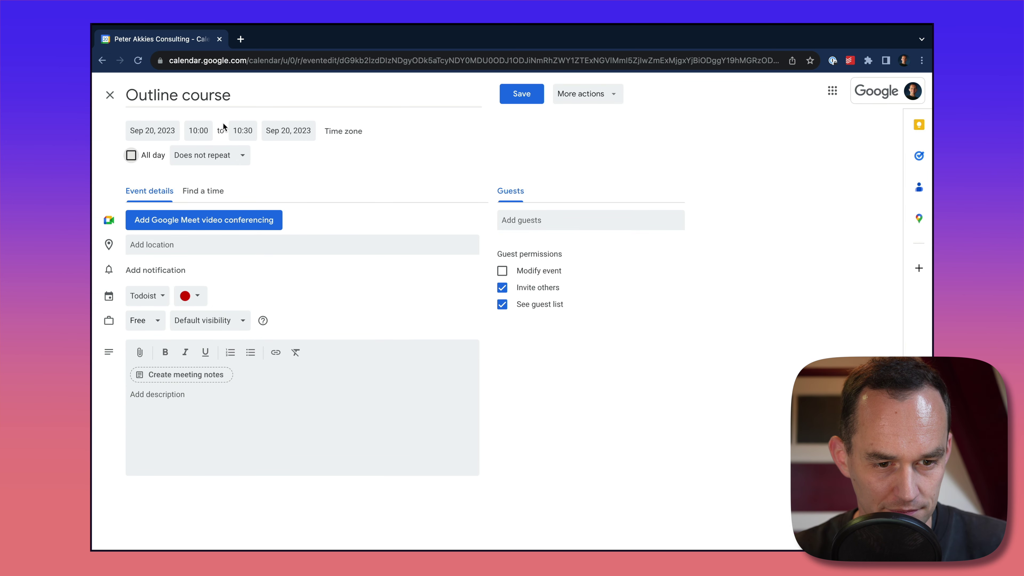
{"action": "left_click", "coordinate": [197, 128]}
{"action": "scroll", "coordinate": [212, 207], "scroll_direction": "down", "scroll_amount": 20}
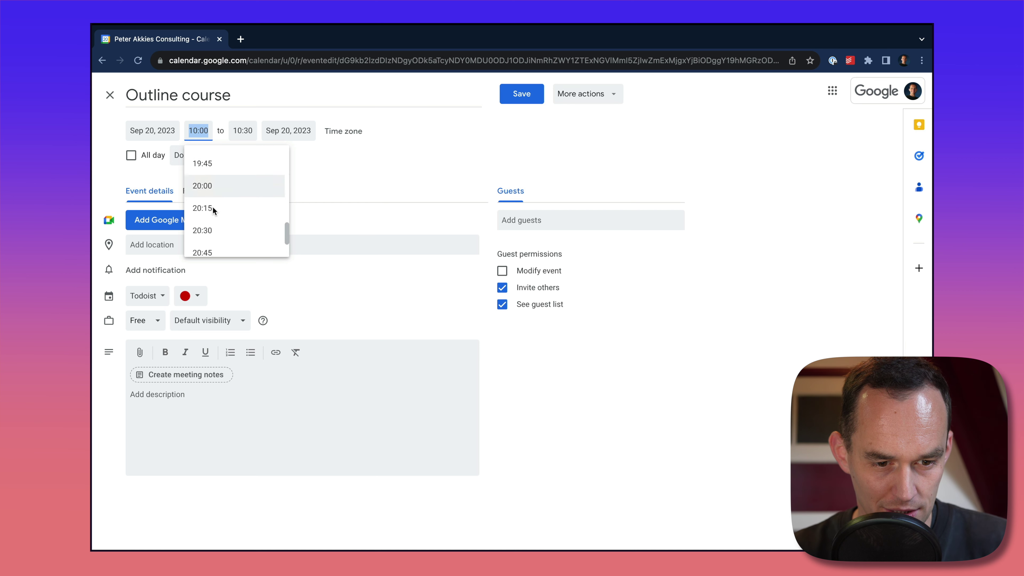
{"action": "left_click", "coordinate": [219, 179]}
{"action": "left_click", "coordinate": [242, 131]}
{"action": "scroll", "coordinate": [272, 226], "scroll_direction": "down", "scroll_amount": 3}
{"action": "left_click", "coordinate": [280, 211]}
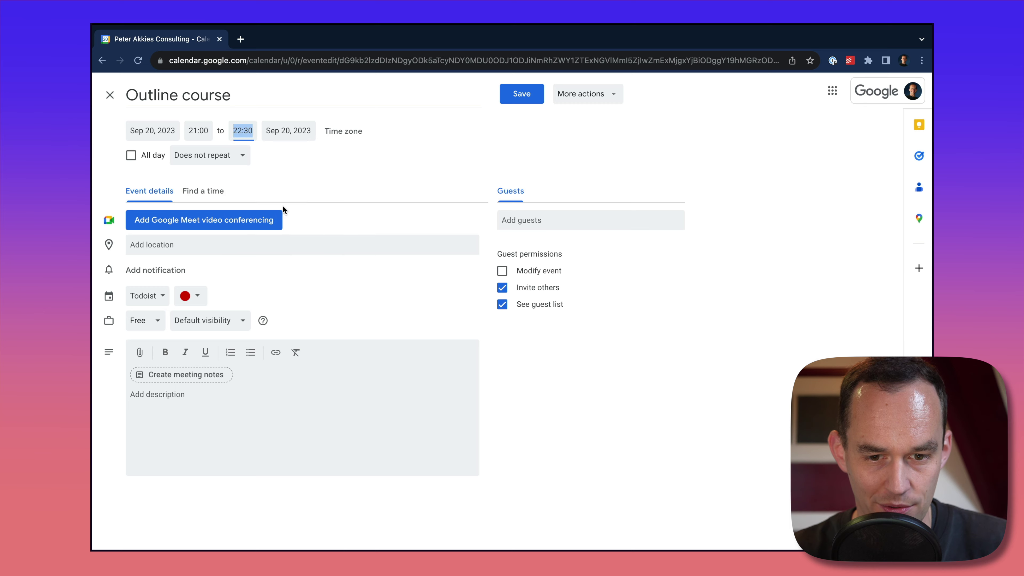
{"action": "left_click", "coordinate": [529, 95]}
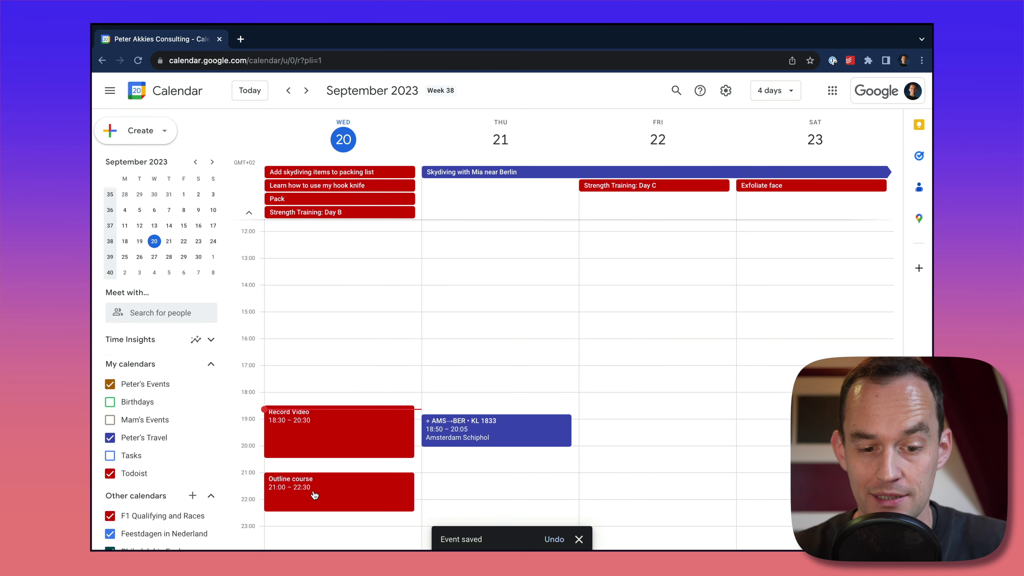
- Confirm in Todoist that the Outline course task shows the 21:00–22:30 block
{"action": "key", "text": "super+Tab"}
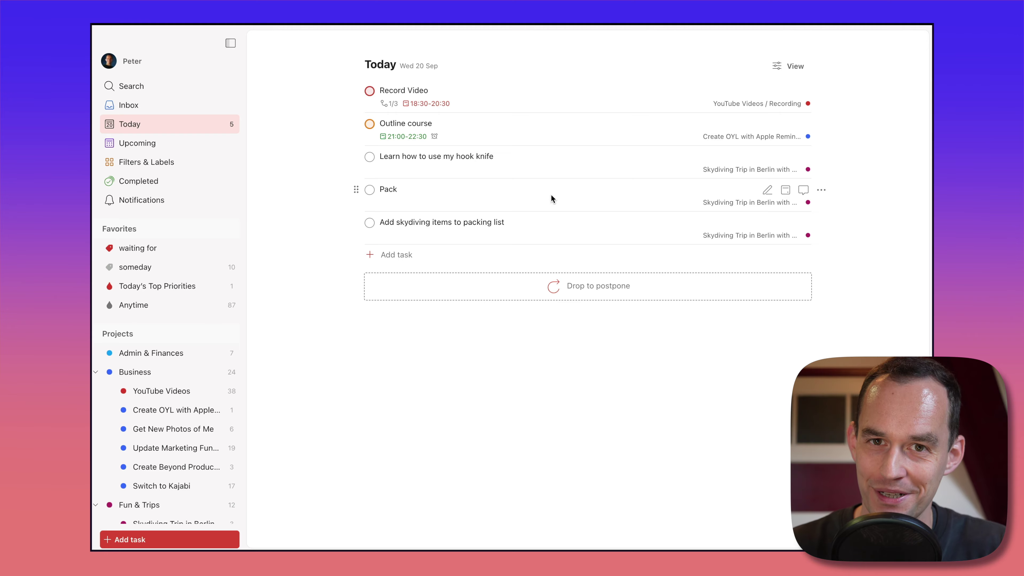
{"action": "key", "text": "super+Tab"}
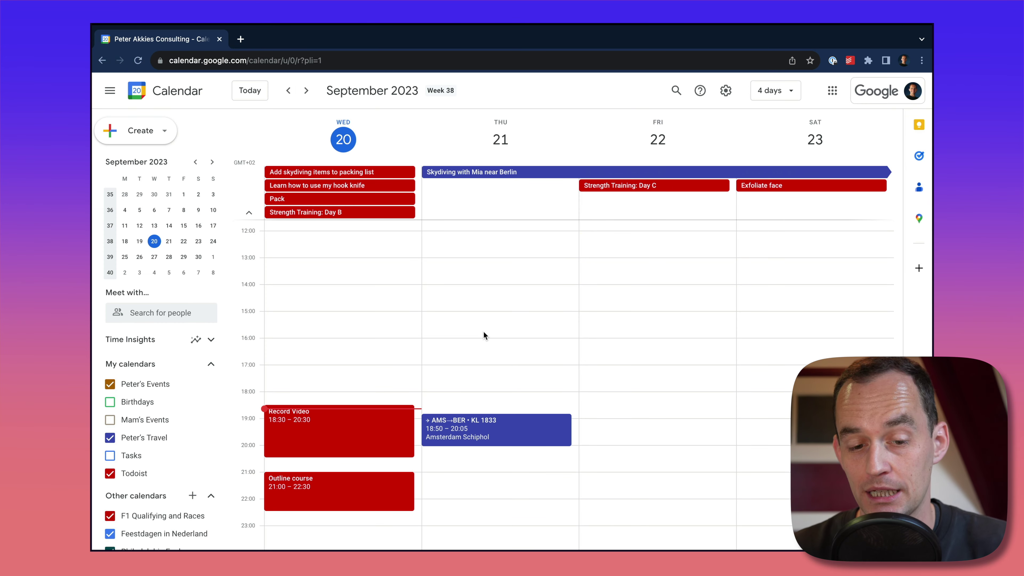
{"action": "key", "text": "super+Tab"}
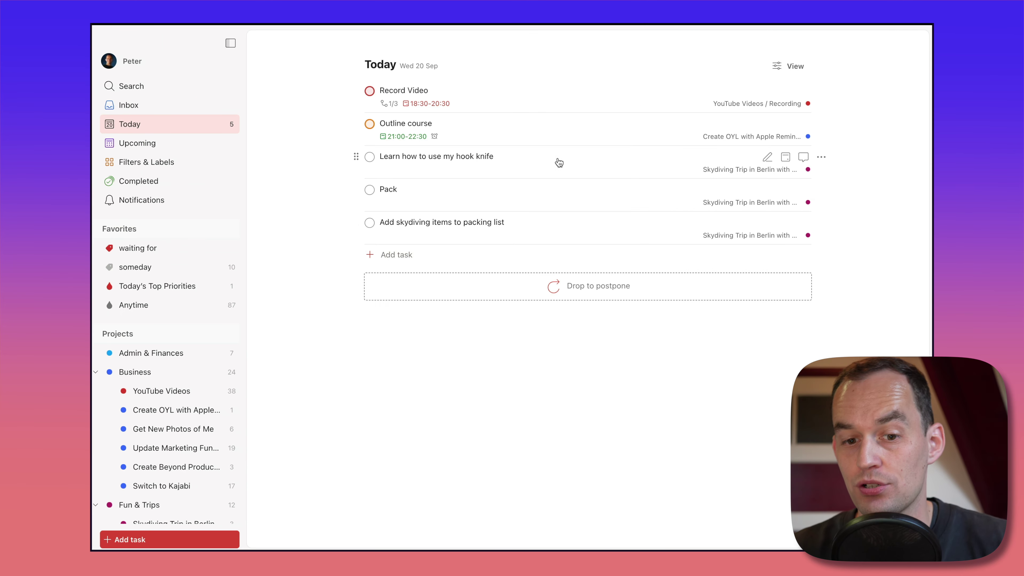
{"action": "left_click", "coordinate": [567, 129]}
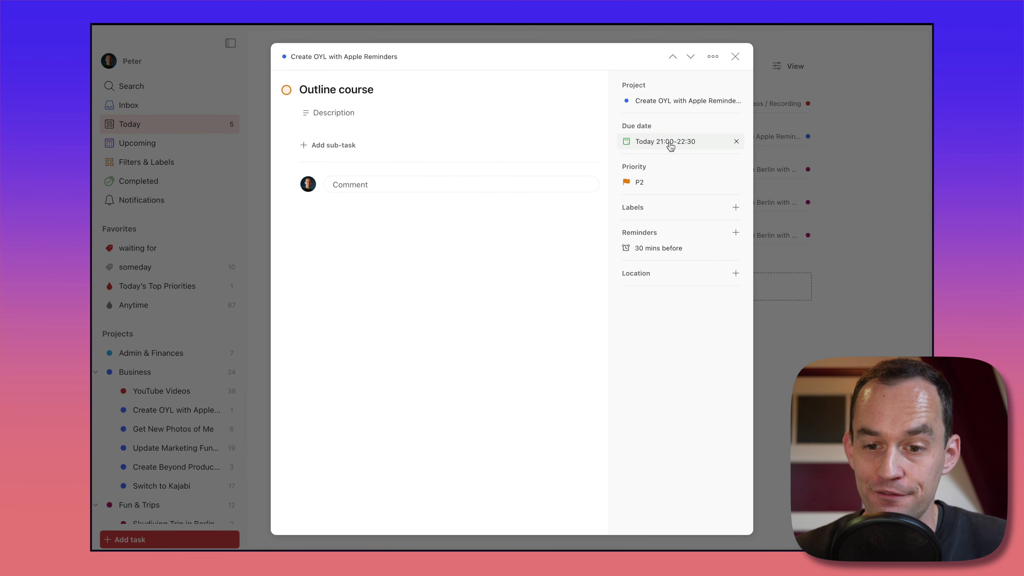
{"action": "left_click", "coordinate": [865, 238]}
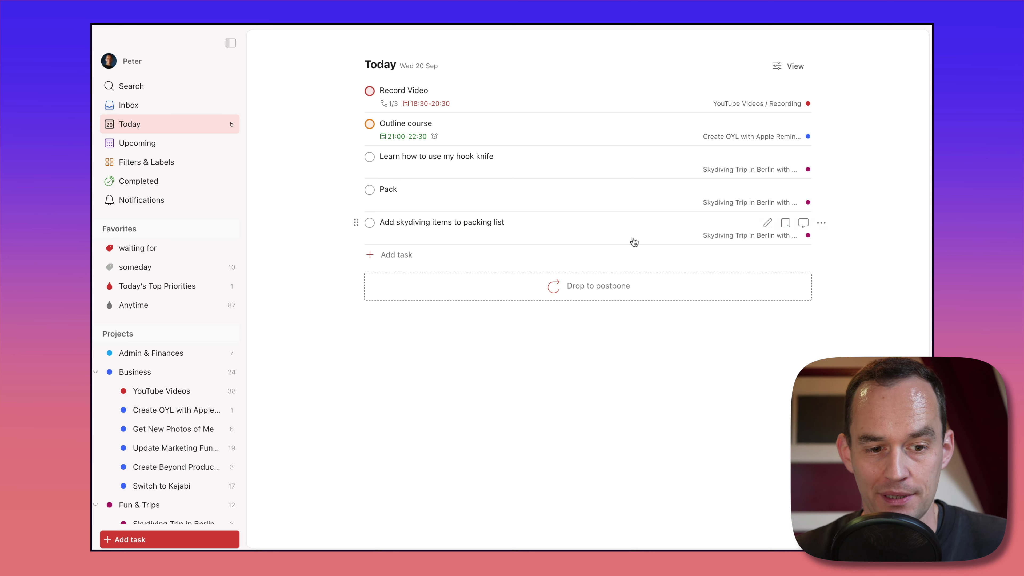